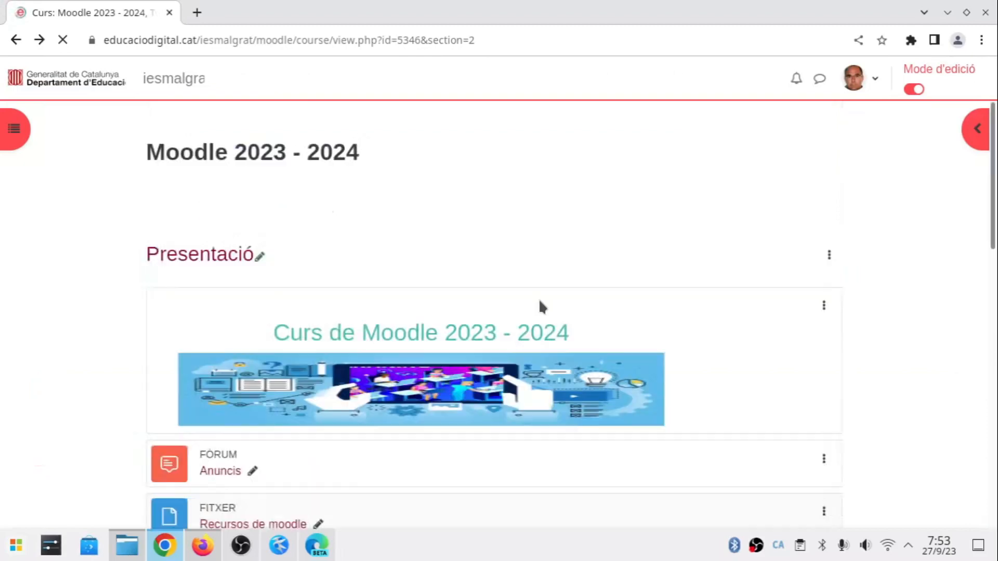
Step: Add a new Pàgina resource to the Tema 2 section of the course
scroll(545, 253, down, 4)
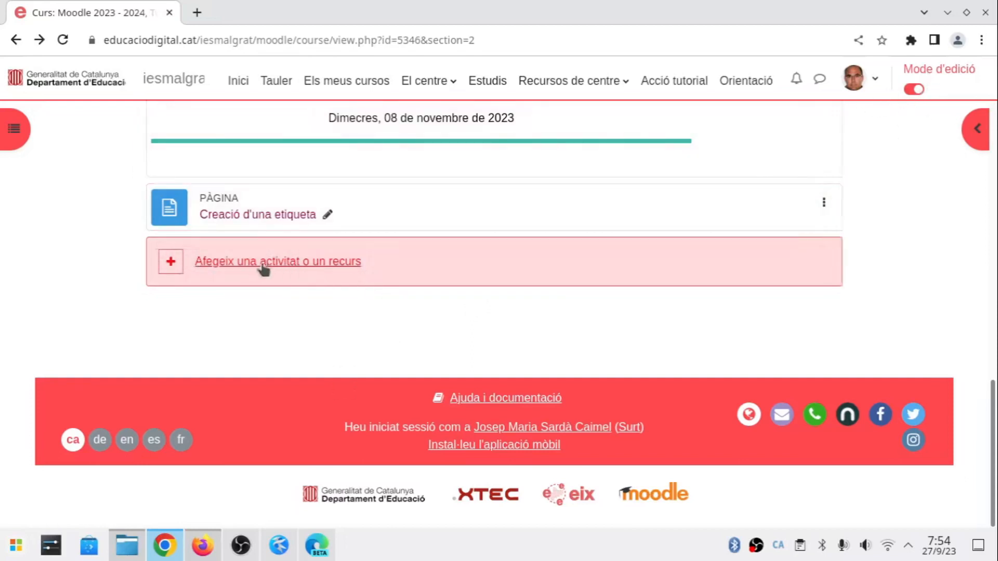
click(279, 262)
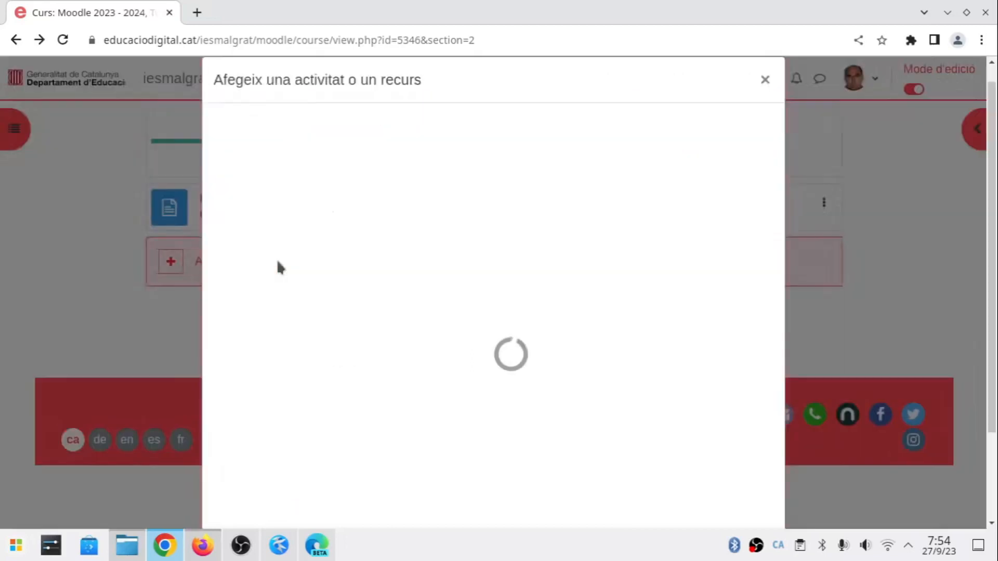
click(371, 172)
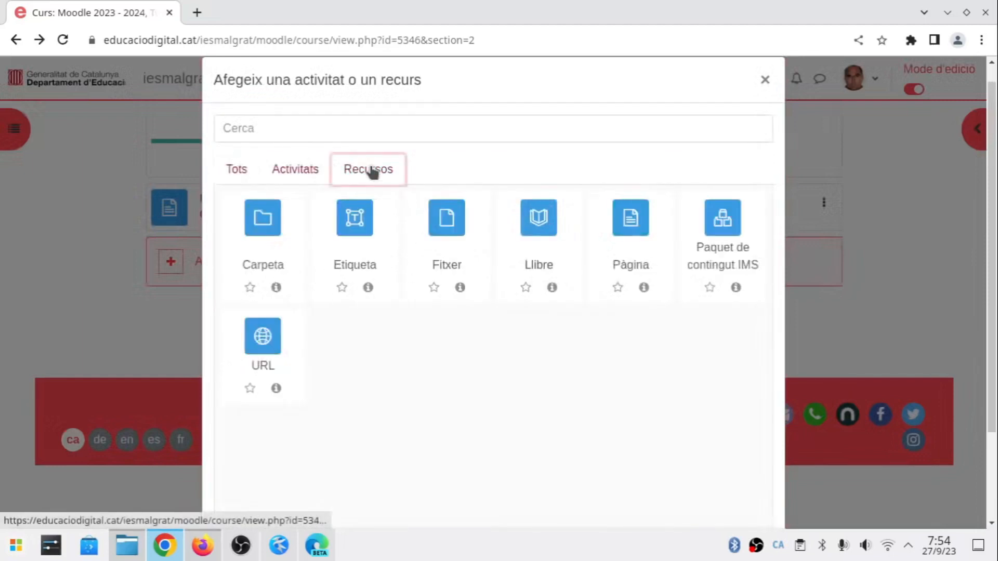
click(632, 231)
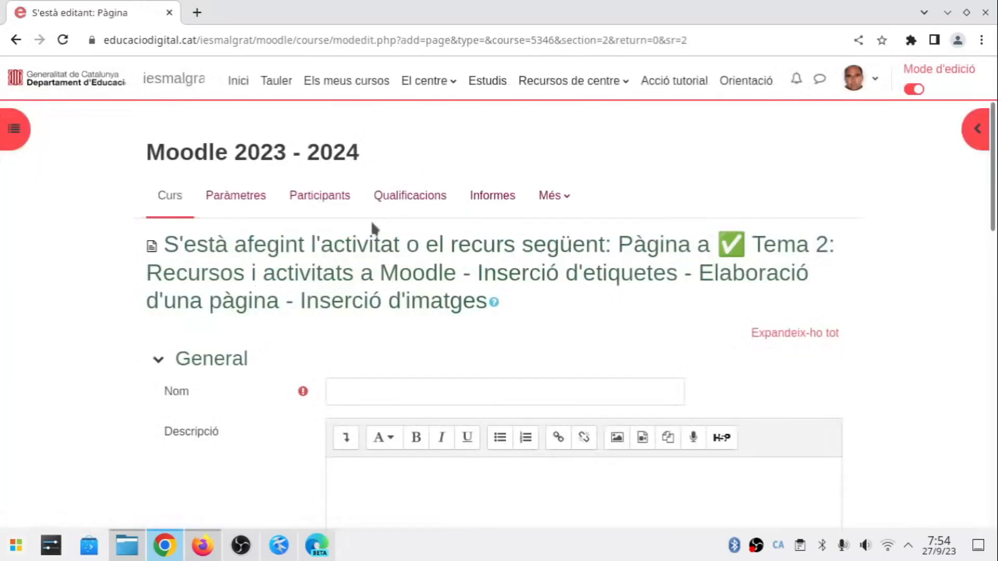
Step: Name the new page "Que és una pàgina de Moodle"
scroll(370, 221, down, 5)
scroll(272, 211, down, 6)
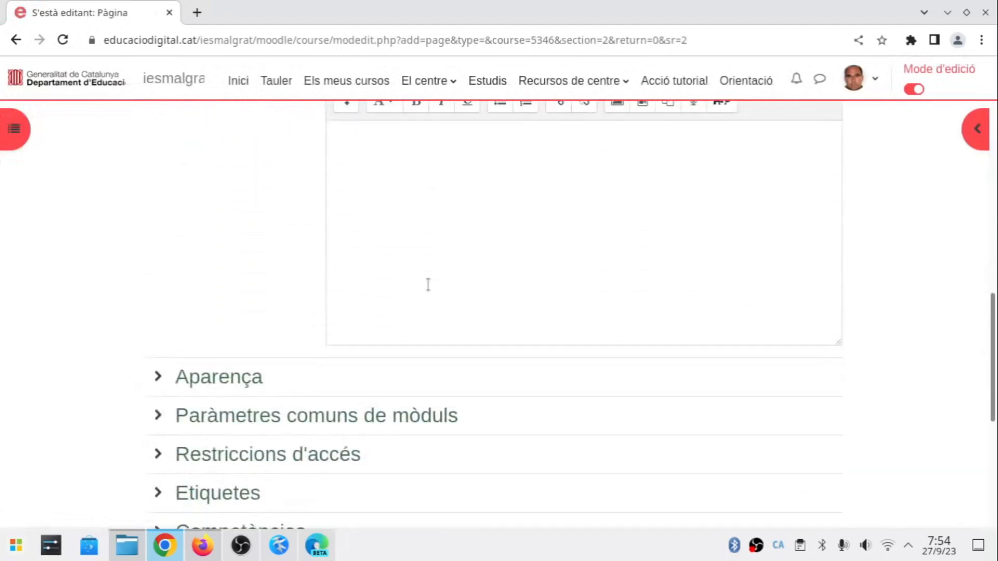
scroll(278, 267, up, 4)
scroll(279, 271, up, 4)
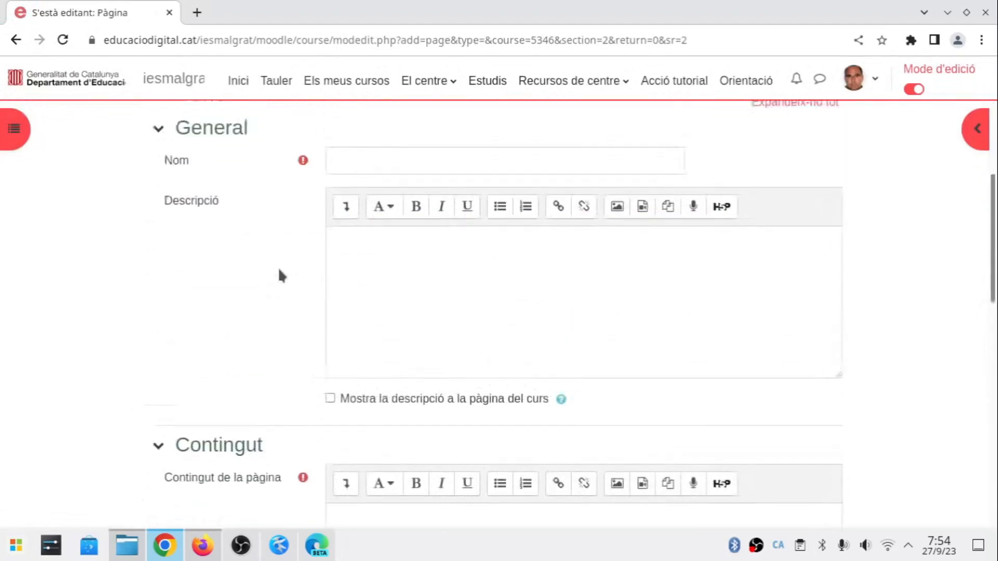
click(378, 227)
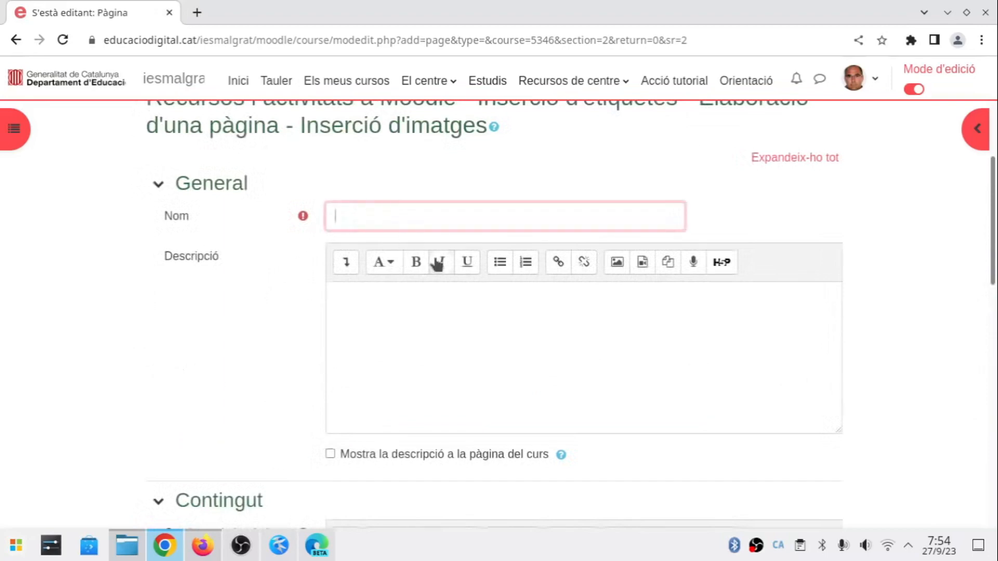
text(Que és una pàgi)
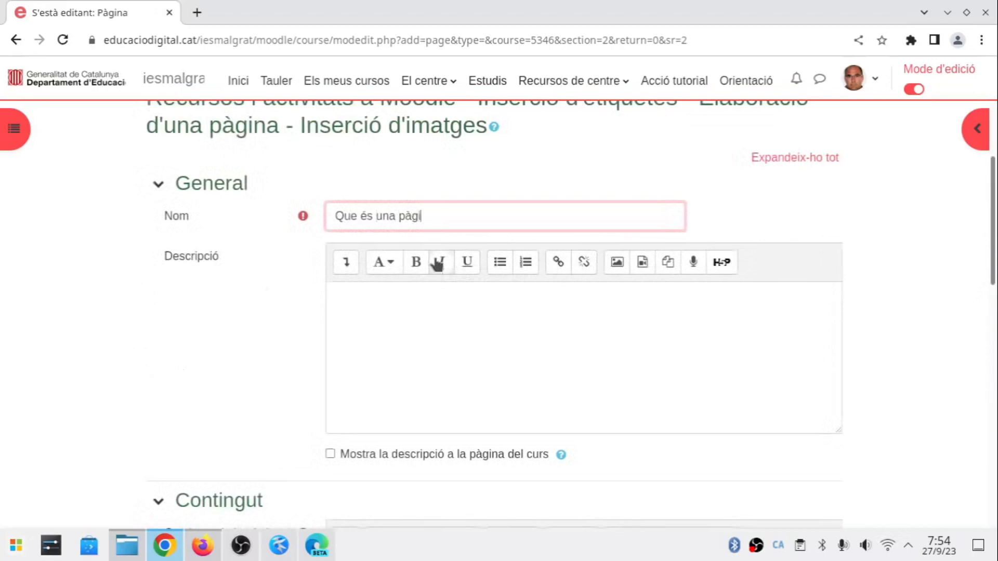
text(na de m)
key(BackSpace)
text(Moodle)
Step: Enter "Descripció de la creació d'una pàgina de moodle." as the page's description
click(416, 302)
text(Des)
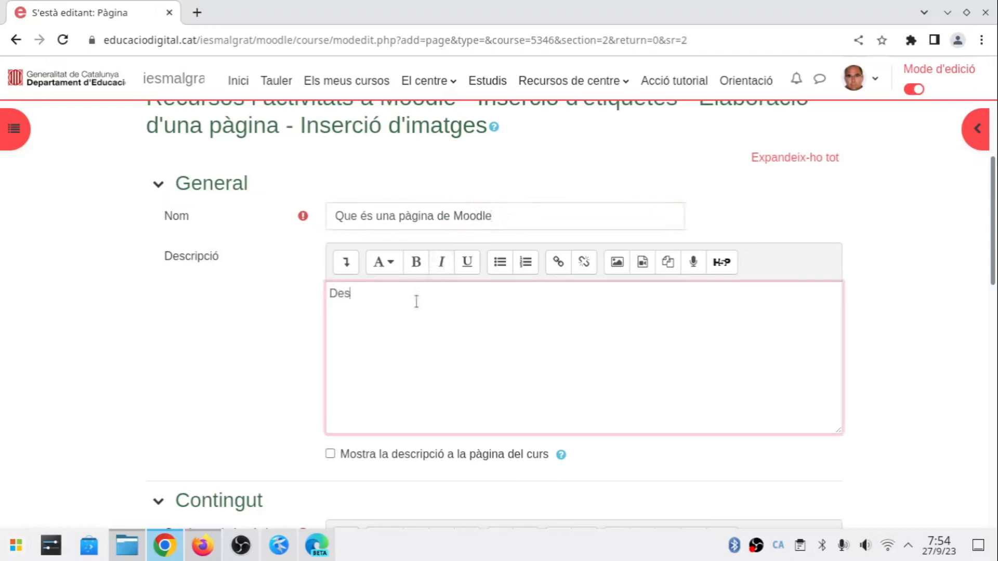
text(cripció de)
key(BackSpace)
key(BackSpace)
key(BackSpace)
text(la creació d'una pàgina de moodle.)
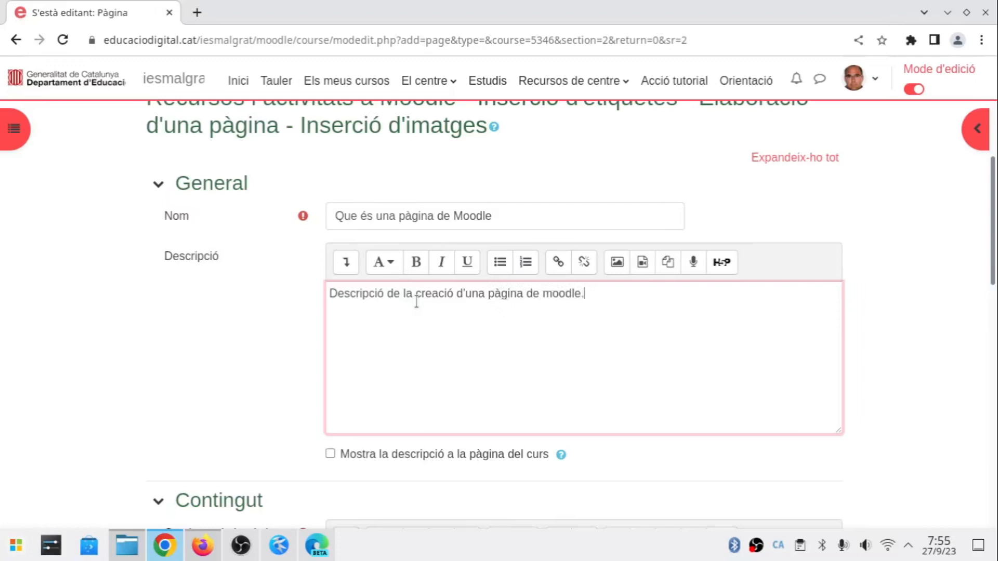
Step: Expand and examine the page's Aparença, Paràmetres comuns de mòduls, Restriccions d'accés, Etiquetes and Competències settings
scroll(441, 299, down, 2)
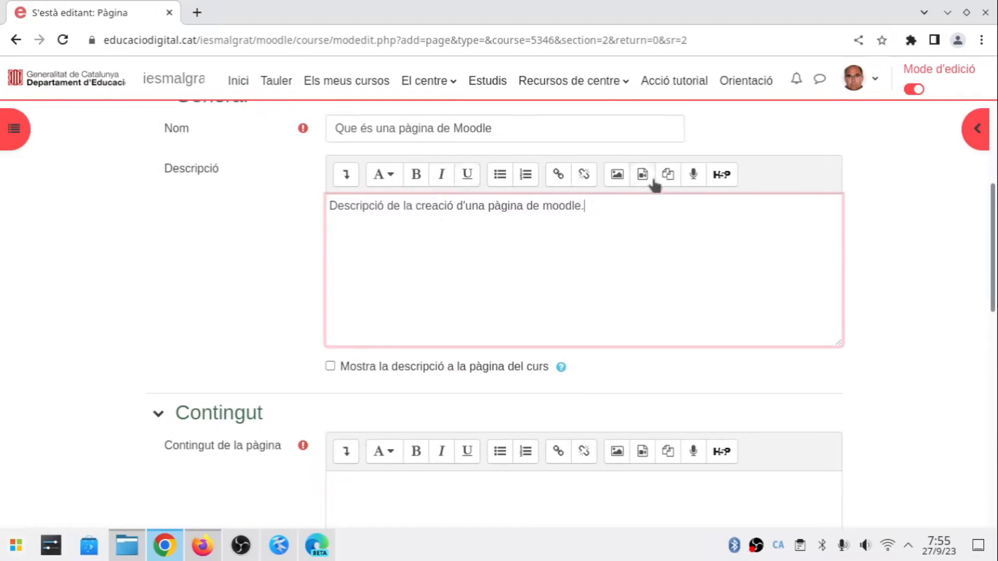
scroll(257, 269, down, 4)
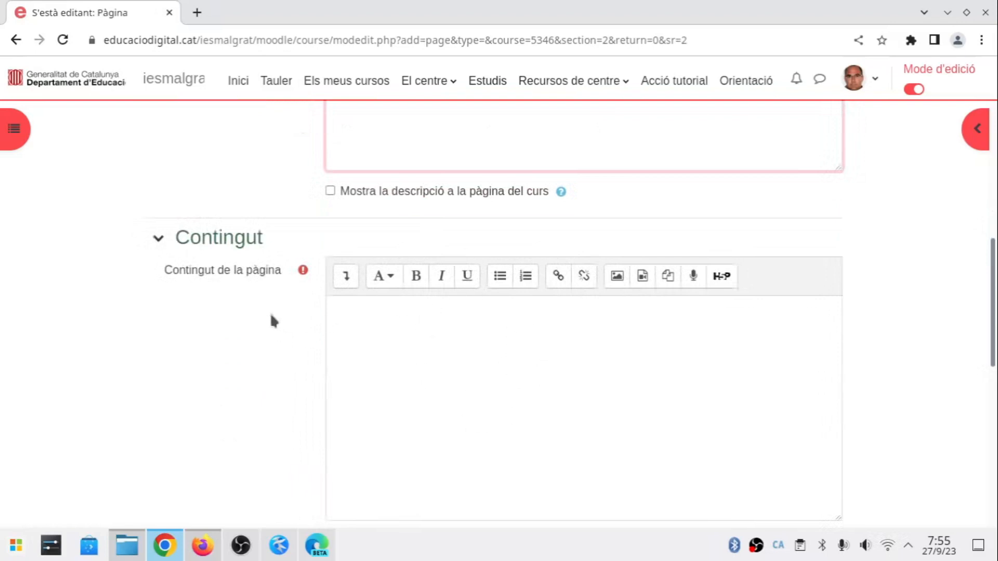
scroll(480, 323, down, 6)
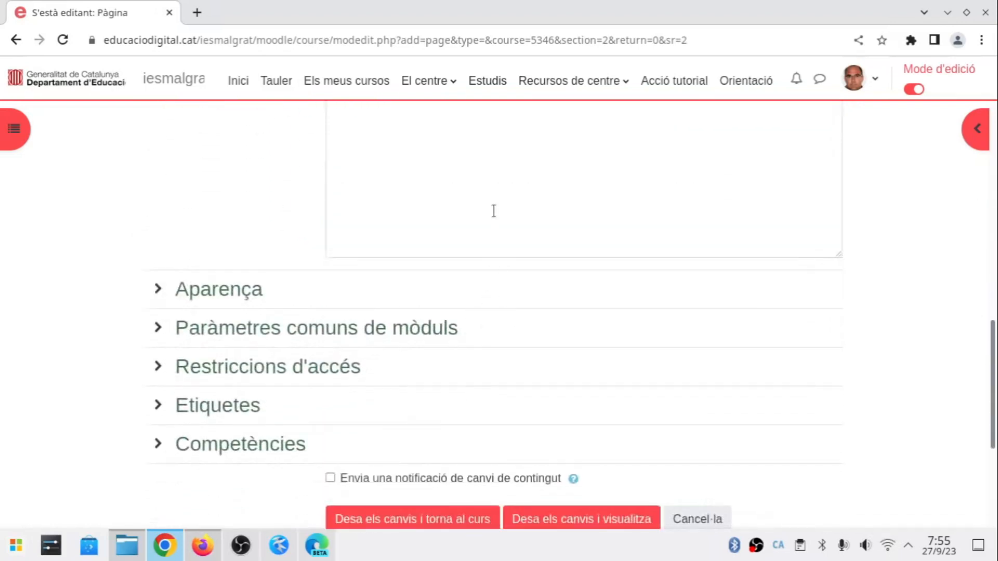
click(158, 289)
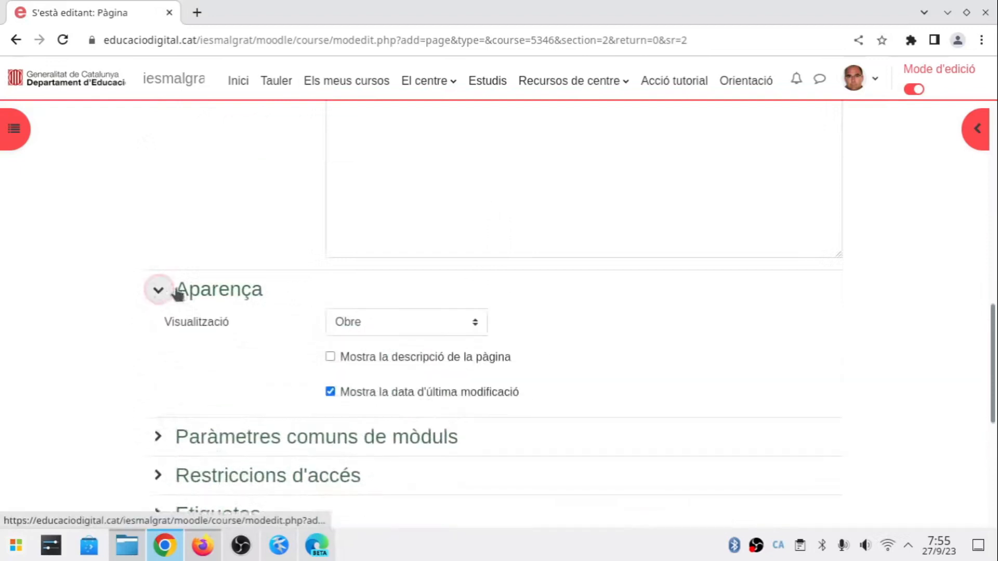
click(410, 324)
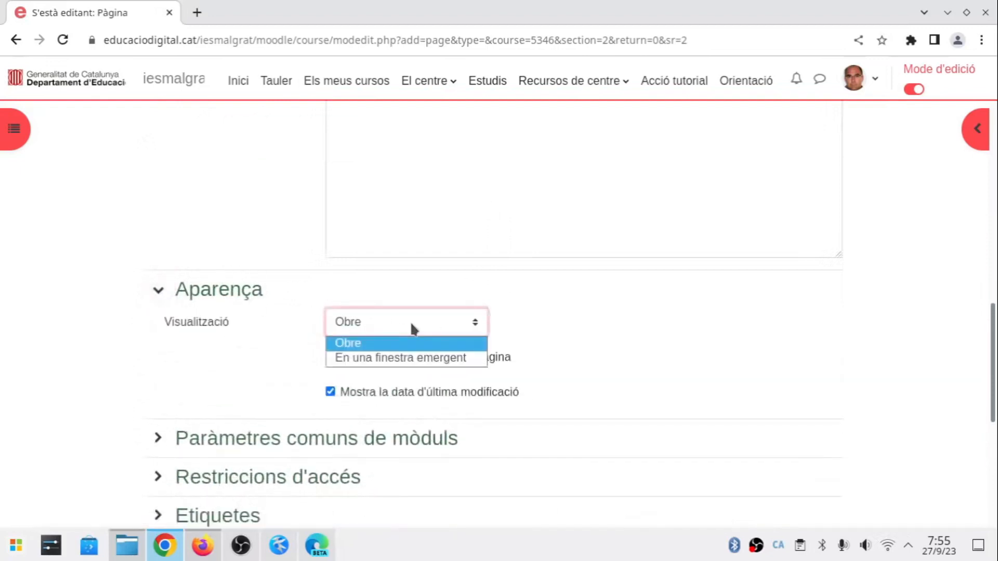
click(410, 325)
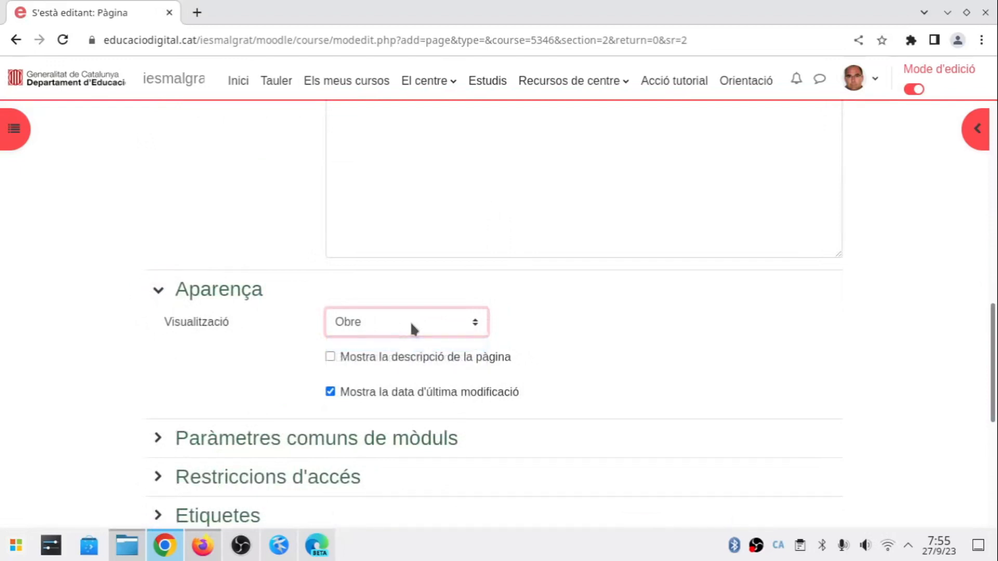
scroll(223, 352, down, 2)
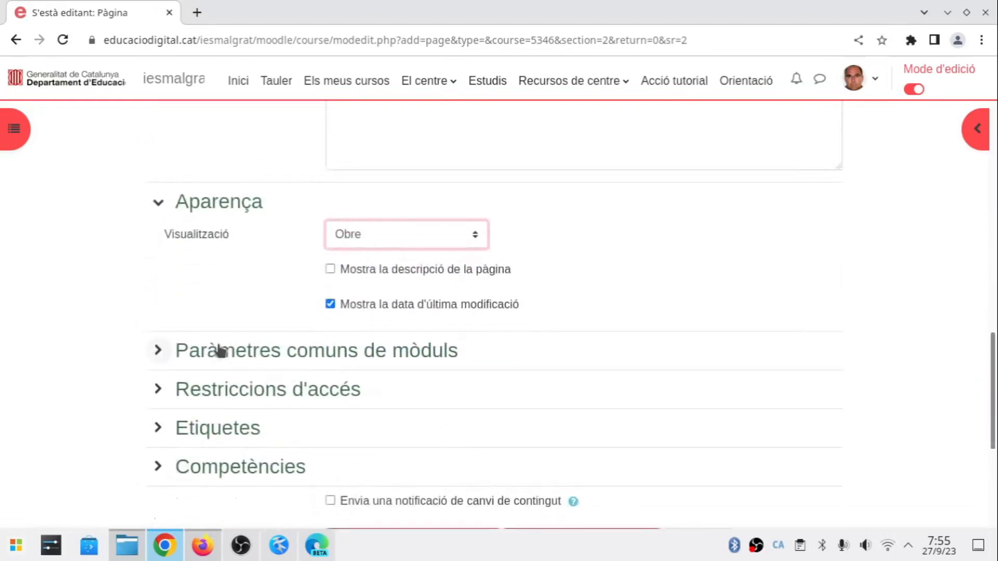
click(185, 352)
scroll(217, 307, down, 4)
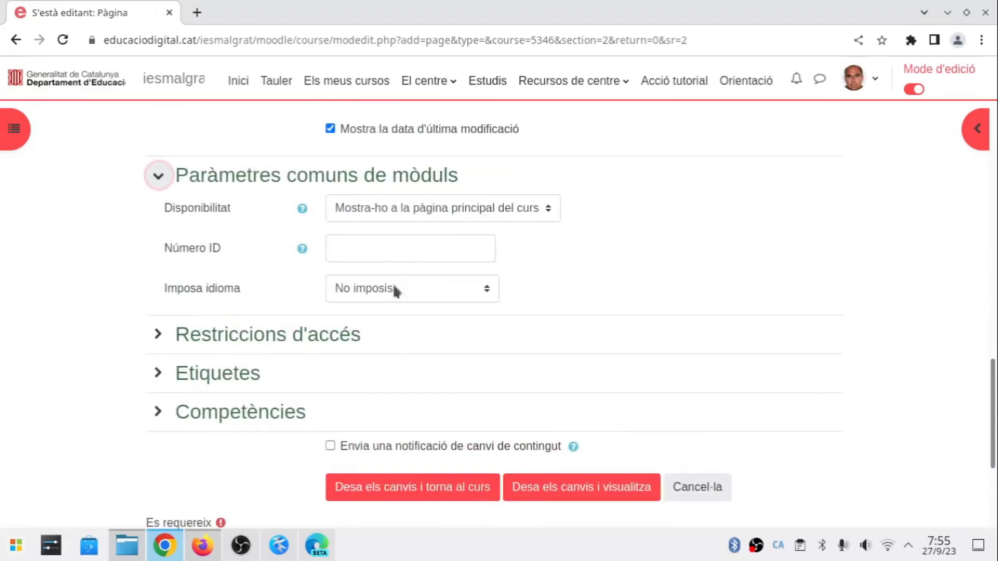
click(157, 334)
scroll(334, 312, down, 4)
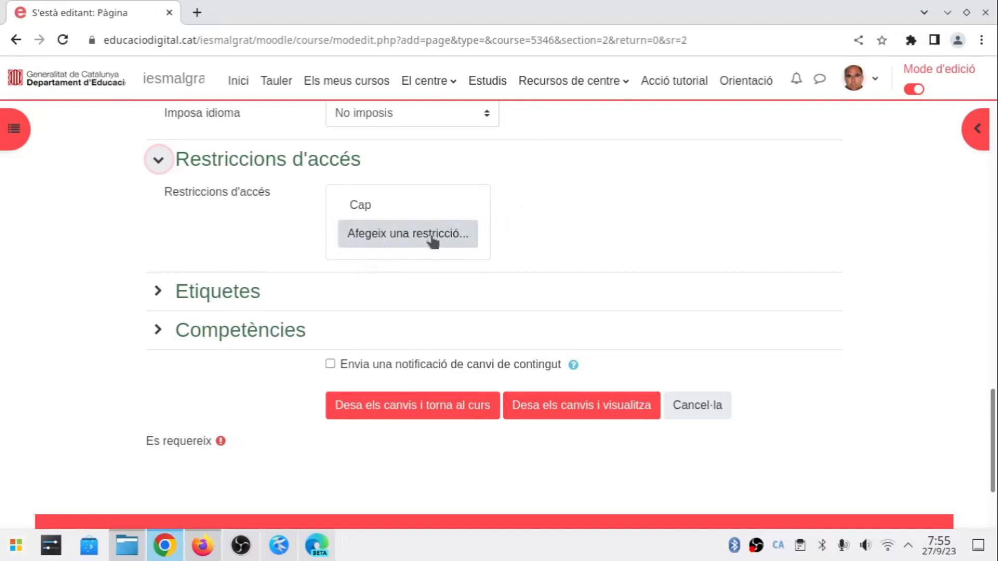
click(244, 295)
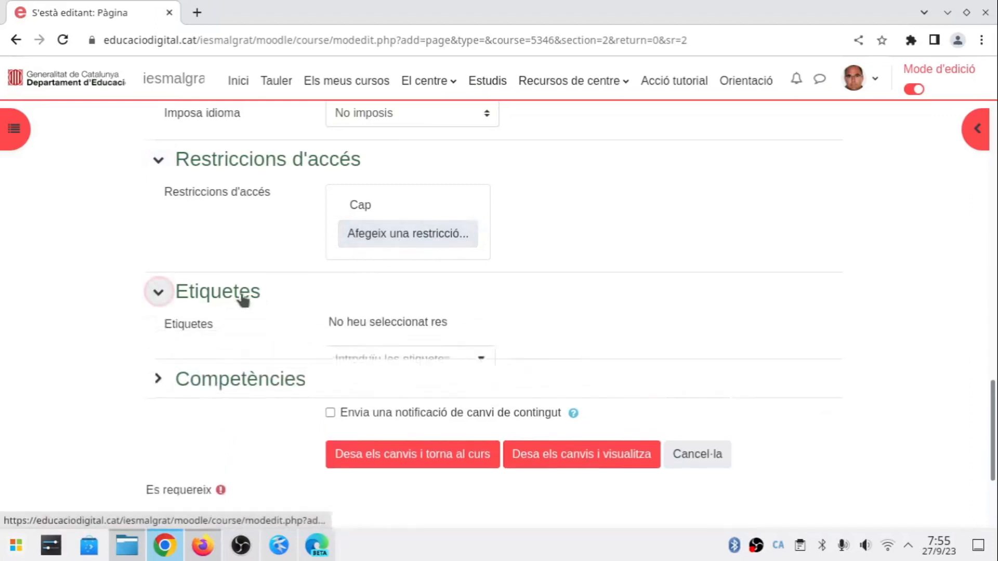
scroll(281, 314, down, 3)
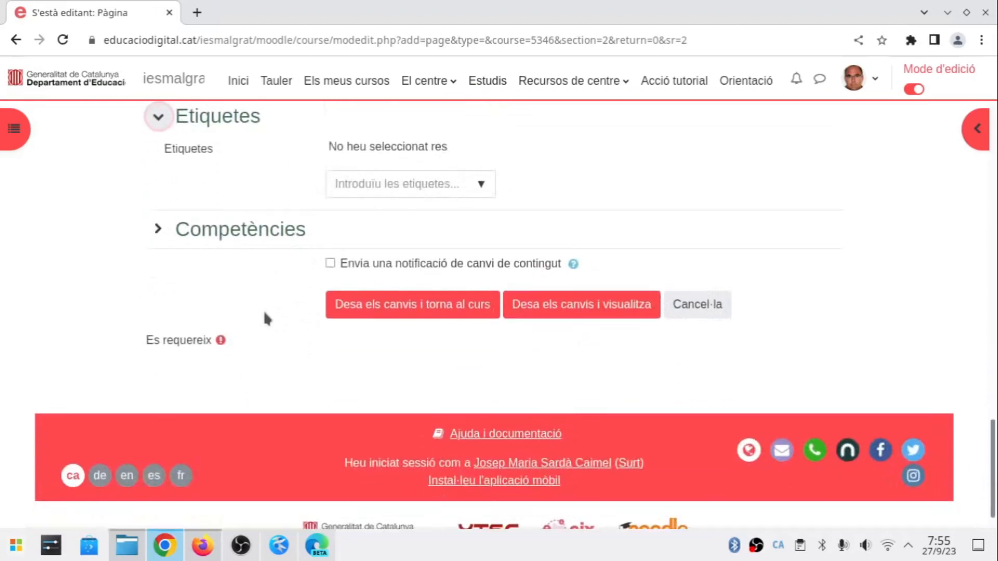
click(265, 236)
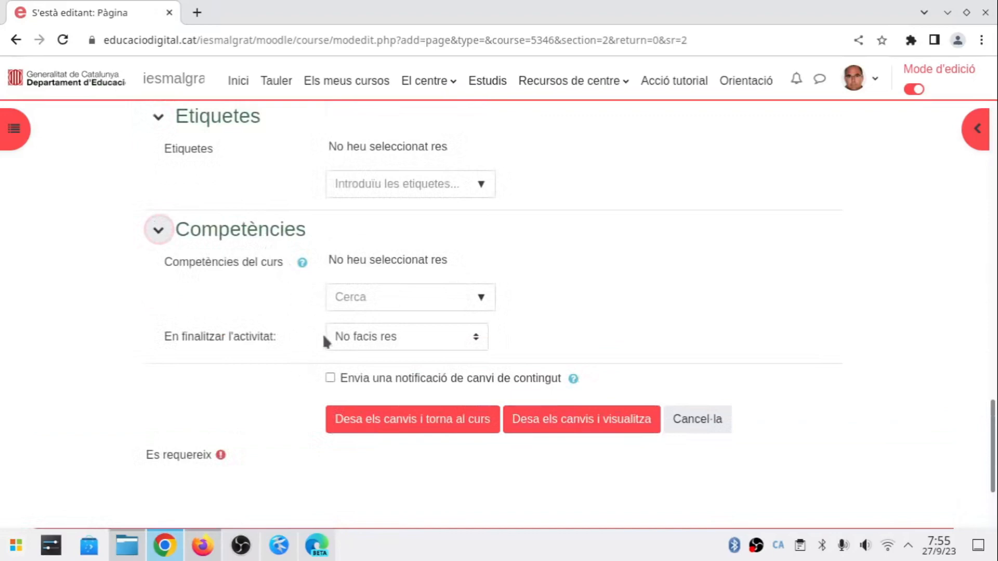
Step: Show the full set of formatting tools for the Contingut de la pàgina editor
scroll(324, 338, up, 9)
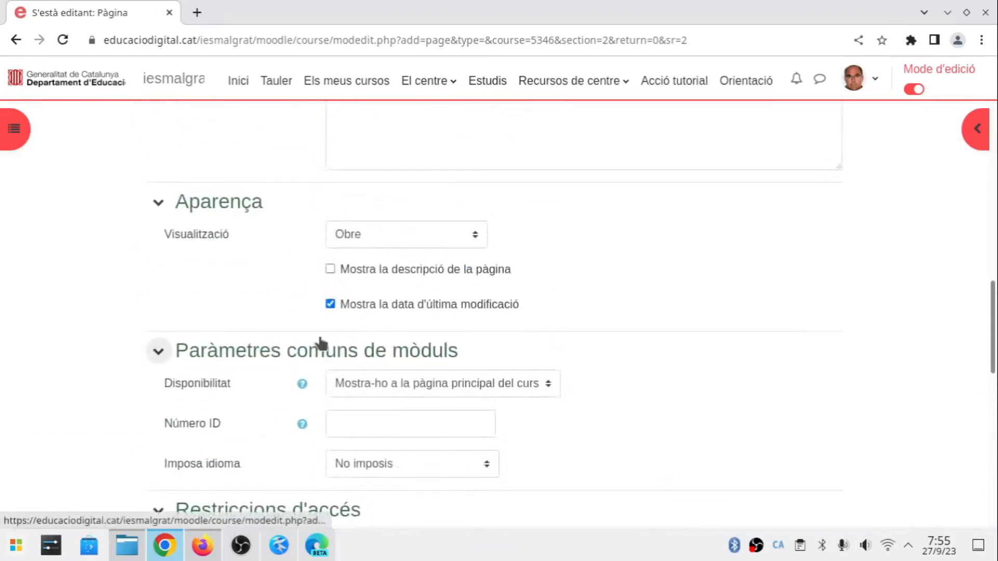
scroll(320, 343, up, 2)
scroll(321, 343, up, 3)
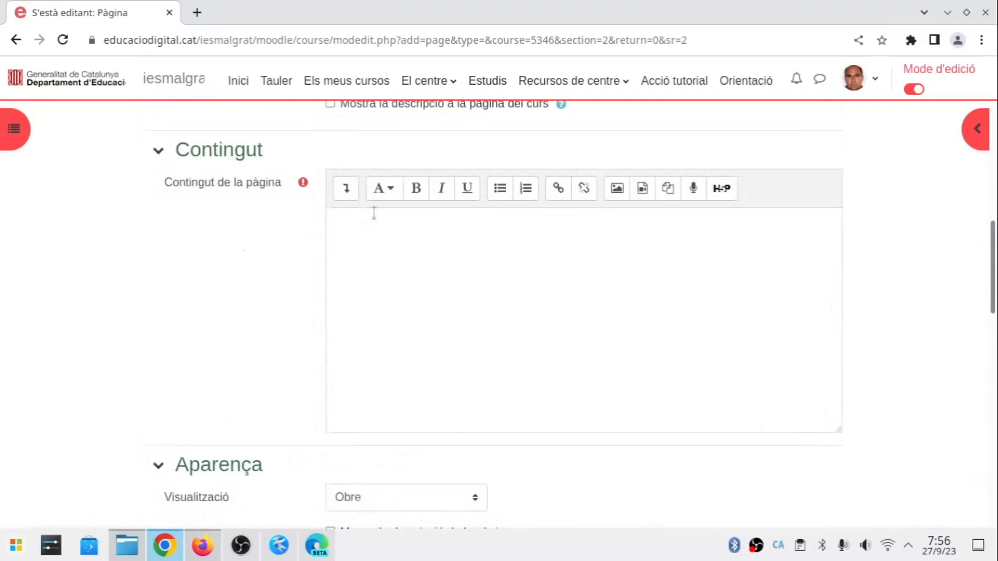
click(345, 189)
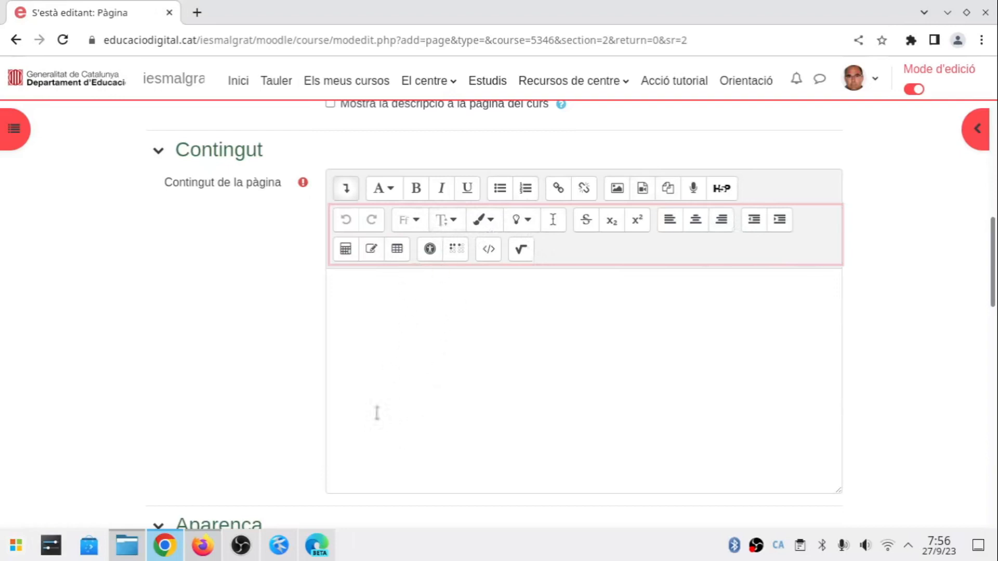
Step: Copy the entire prepared text from the untitled document in Kate and paste it into the page content in the browser
click(279, 545)
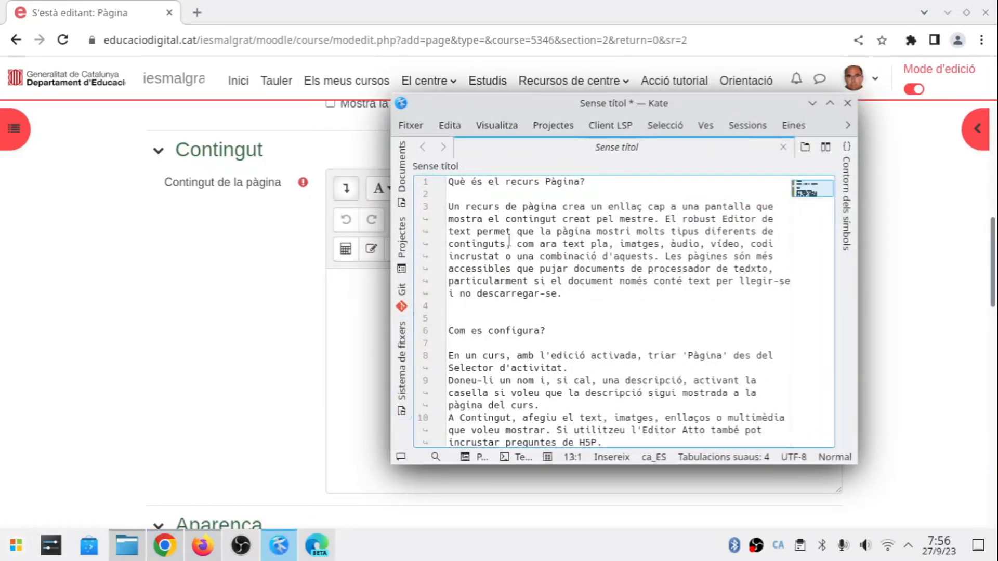
drag(449, 188, 508, 458)
right_click(507, 306)
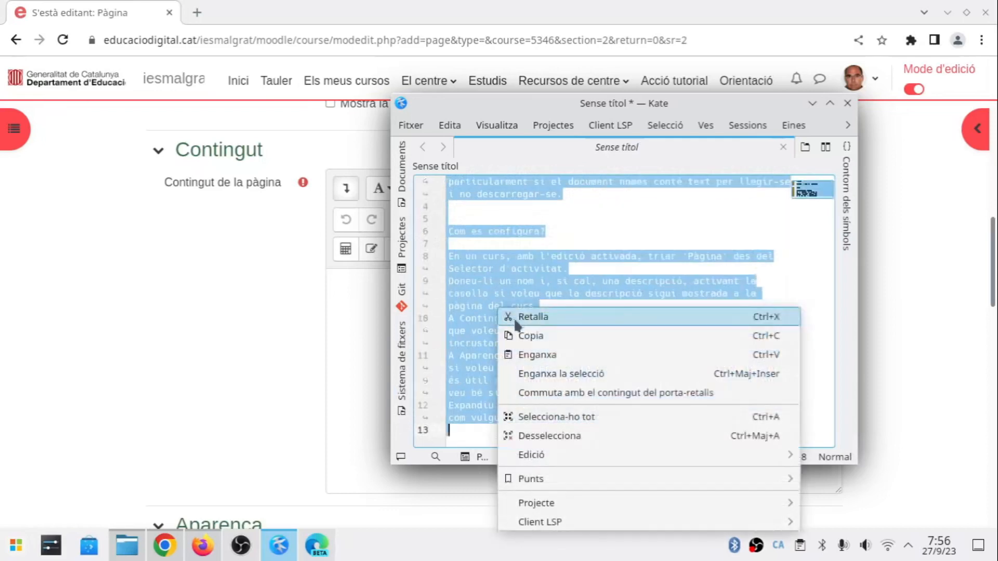
click(536, 334)
click(372, 332)
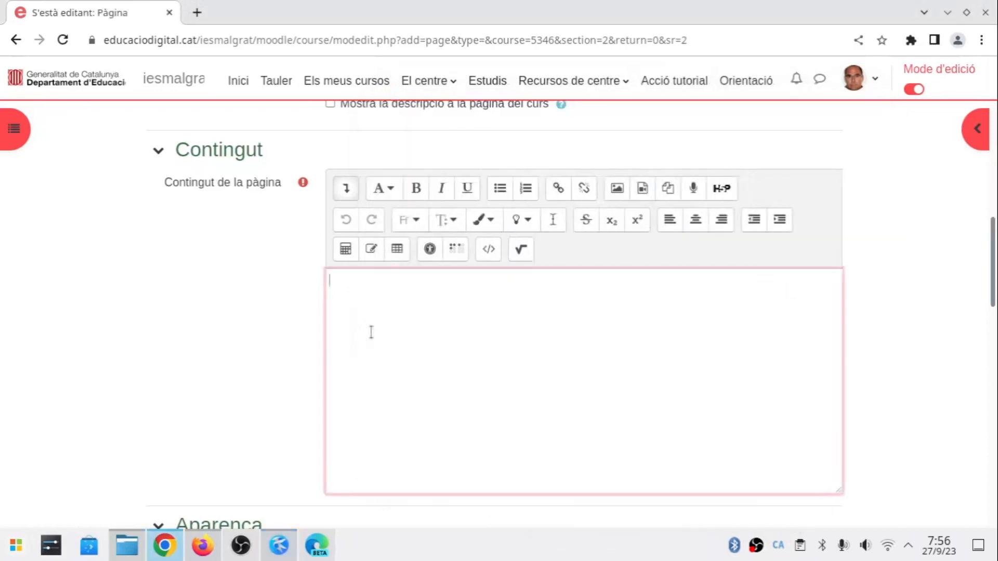
key(ctrl+v)
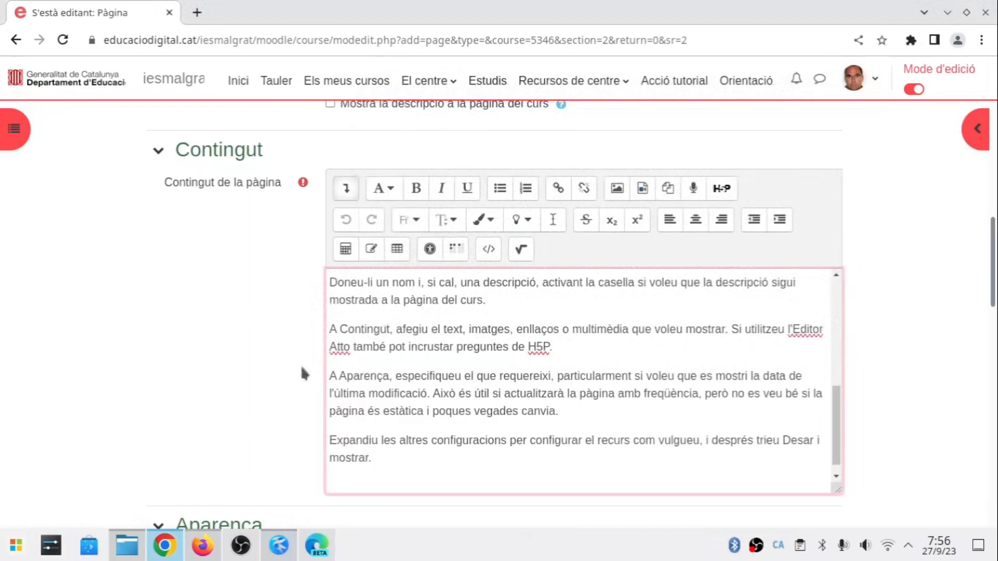
Step: Set the content's first line "Què és el recurs Pàgina?" to the xx-large font size
scroll(418, 361, up, 6)
drag(458, 282, 319, 288)
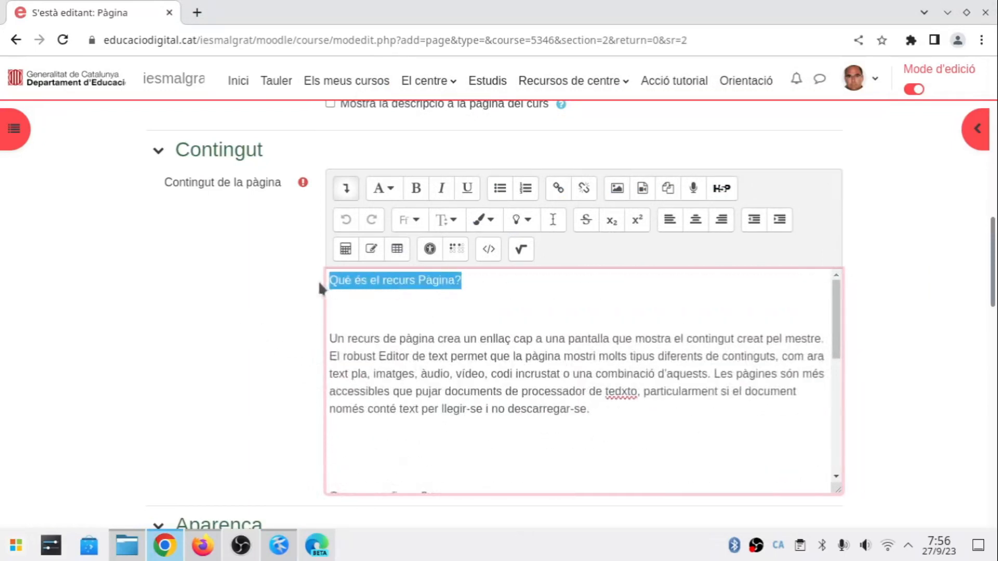
click(450, 220)
click(451, 221)
click(451, 221)
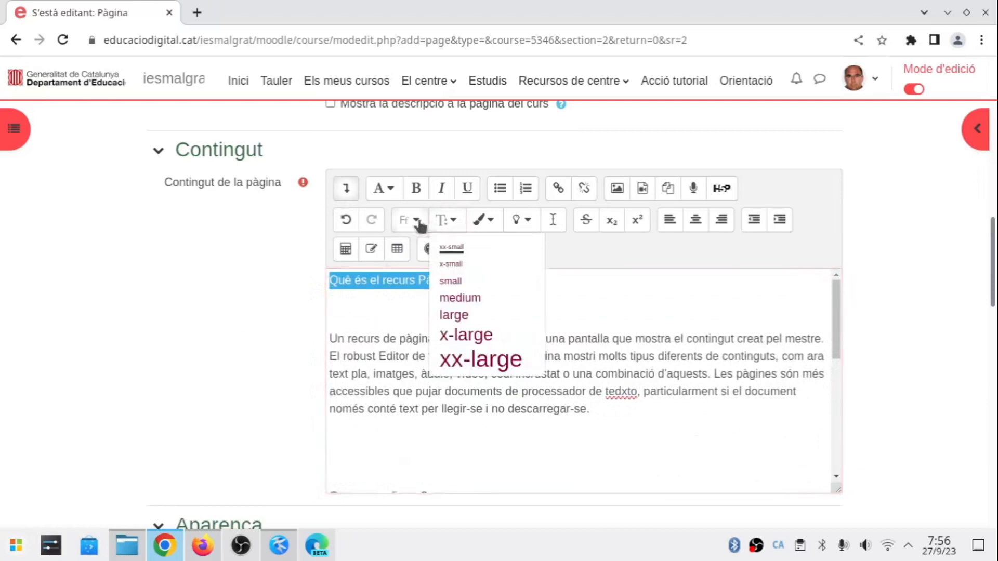
click(456, 364)
Step: Delete the blank lines below the "Què és el recurs Pàgina?" heading and above "Com es configura?"
click(410, 323)
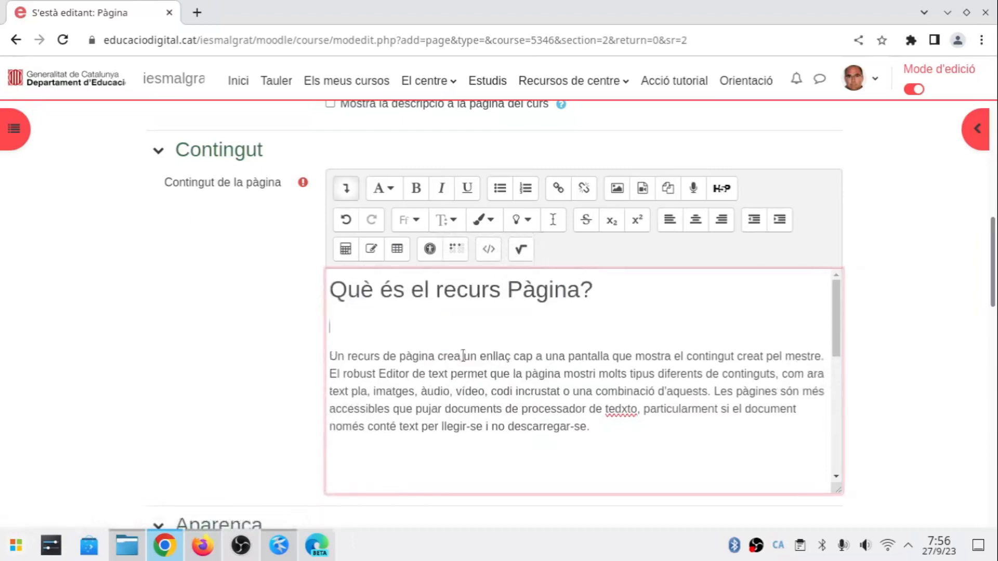
key(Delete)
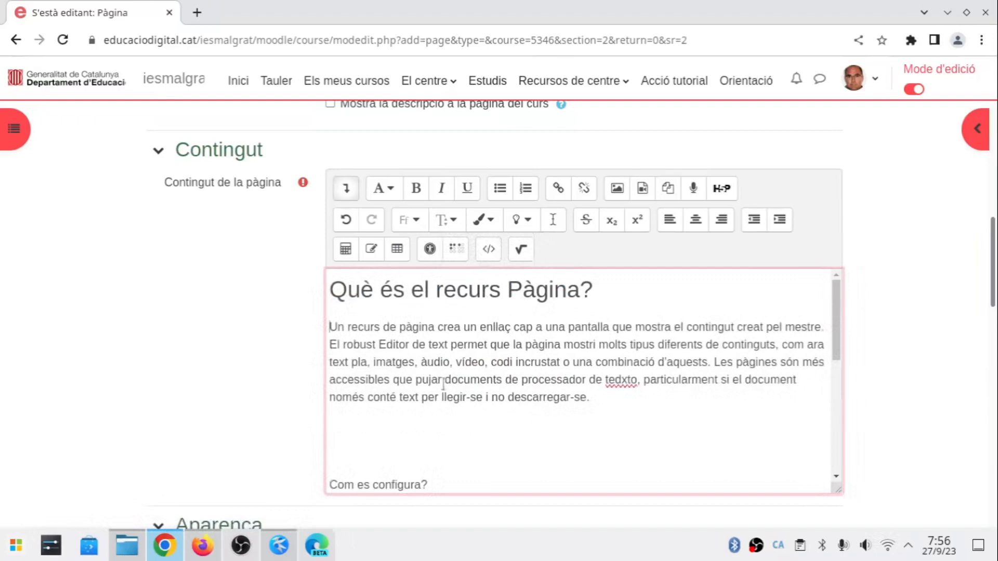
scroll(410, 363, down, 3)
scroll(389, 317, up, 2)
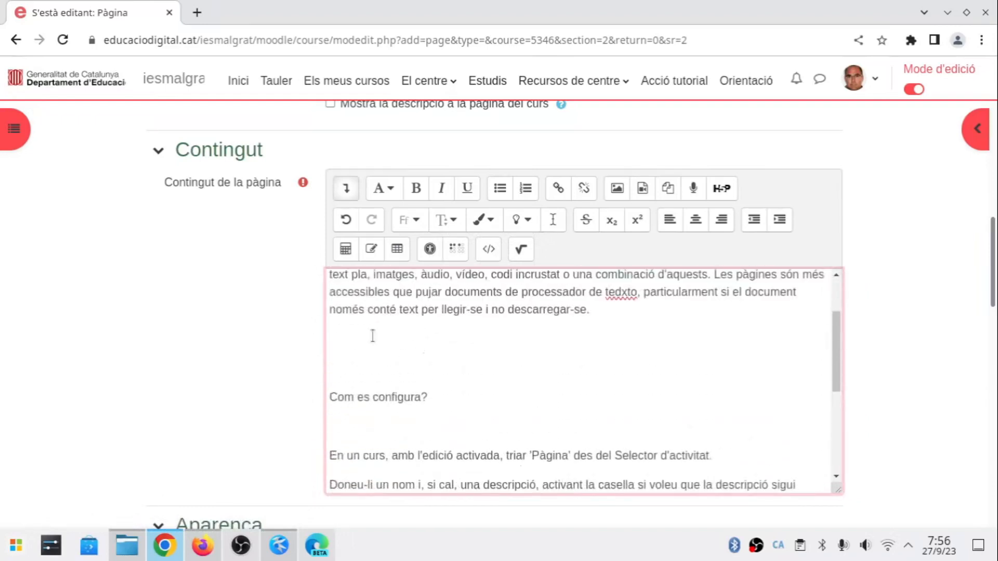
key(Delete)
key(Delete)
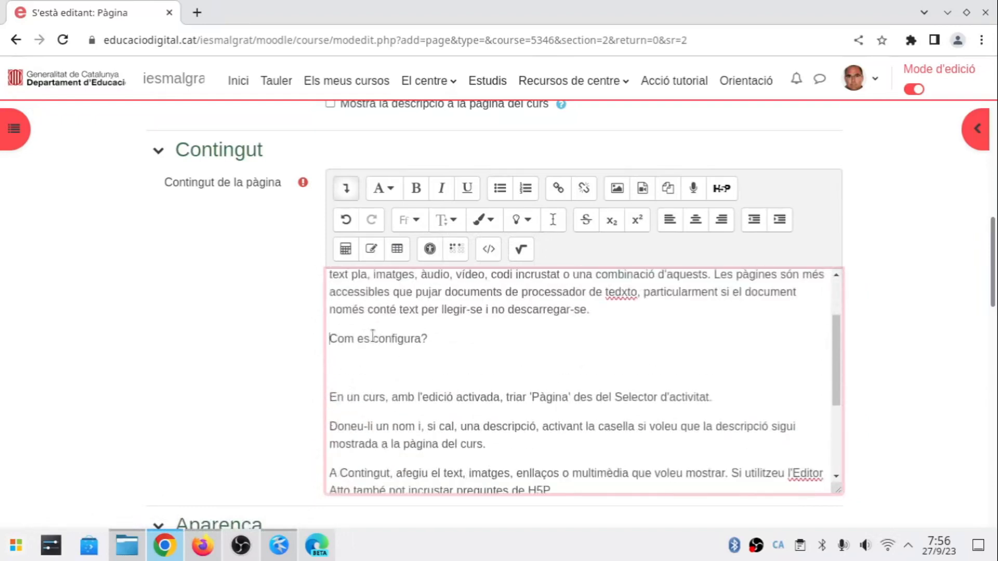
Step: Set the "Com es configura?" line to the xx-large font size of the first heading and delete the blank line below it
click(446, 219)
click(479, 364)
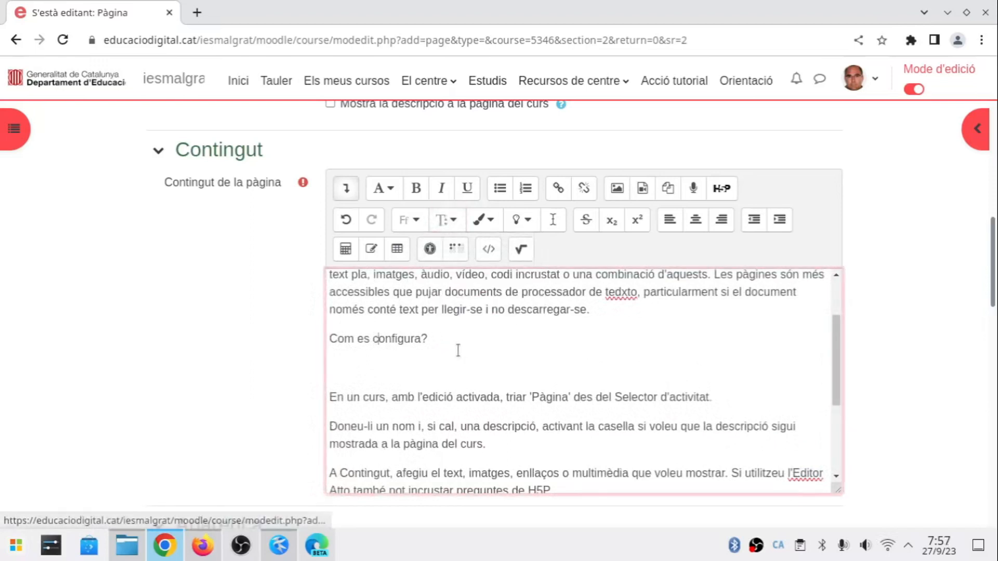
drag(434, 338, 423, 260)
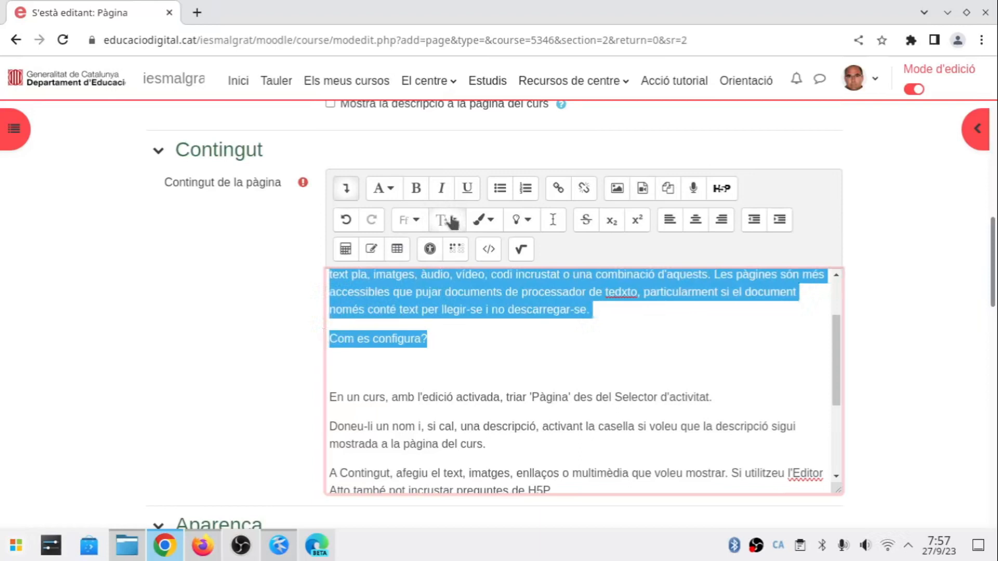
click(415, 339)
drag(329, 338, 429, 340)
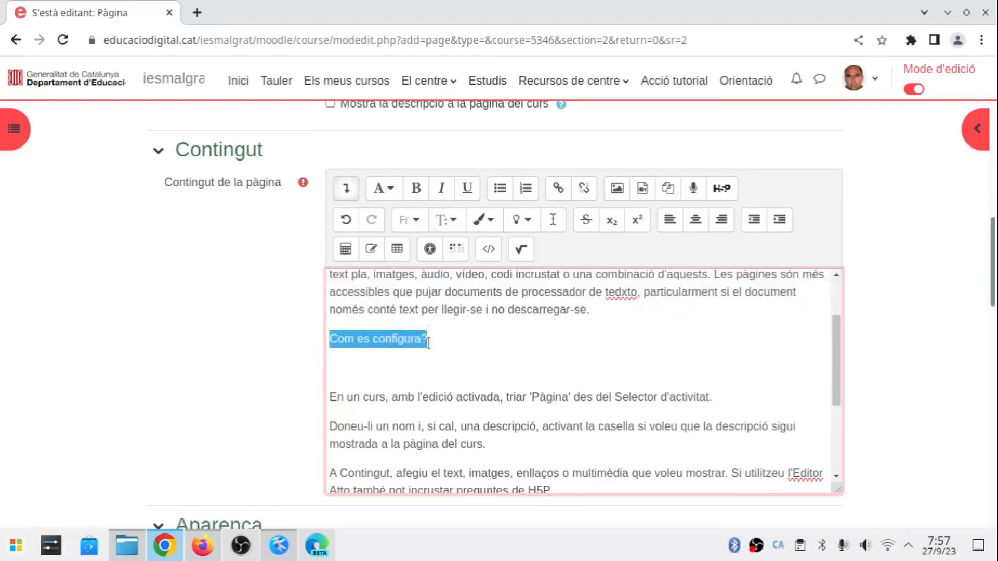
click(449, 222)
click(474, 362)
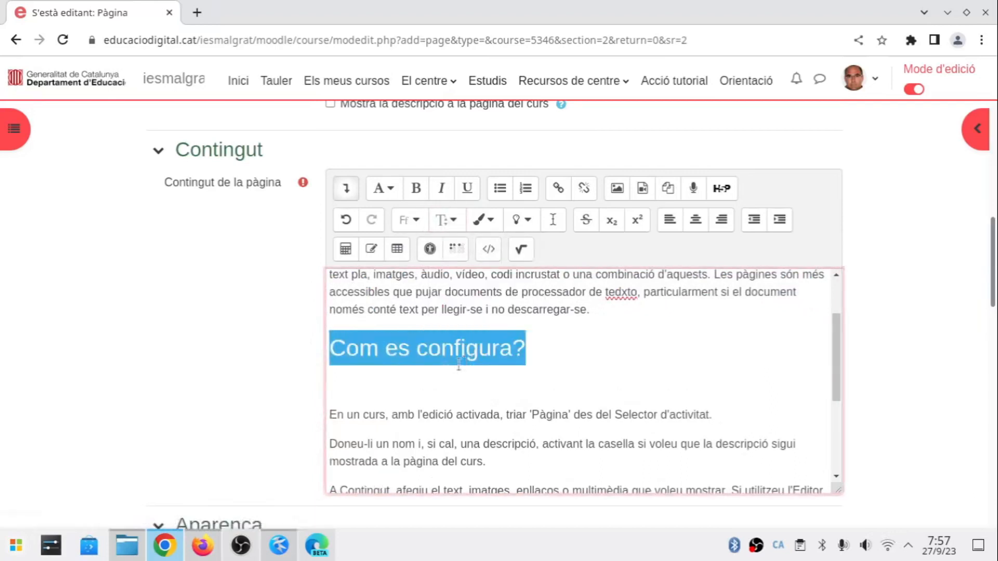
click(397, 389)
key(Delete)
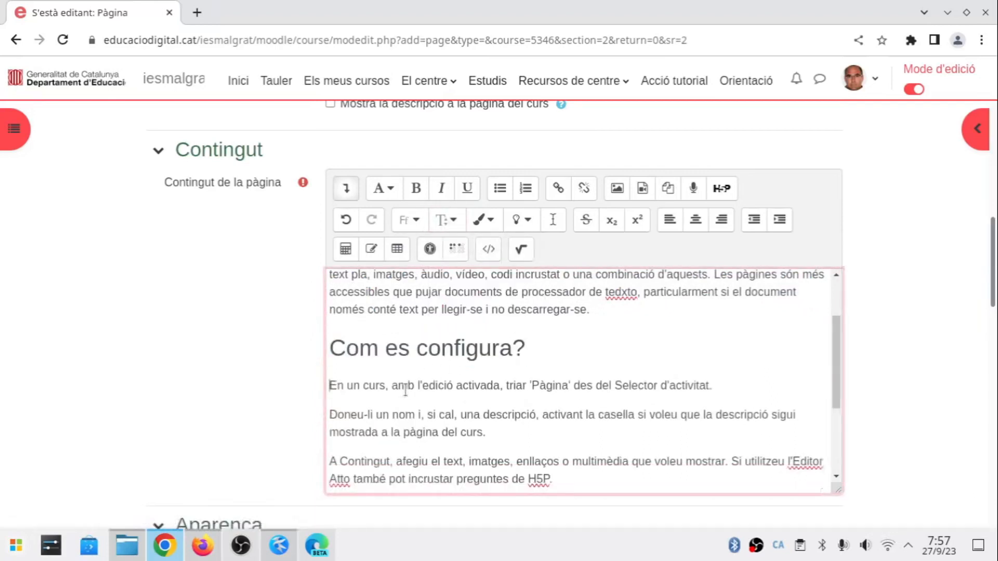
Step: Make the words "text, imatges, enllaços o multimèdia" bold in the paragraph about Contingut
scroll(405, 390, down, 3)
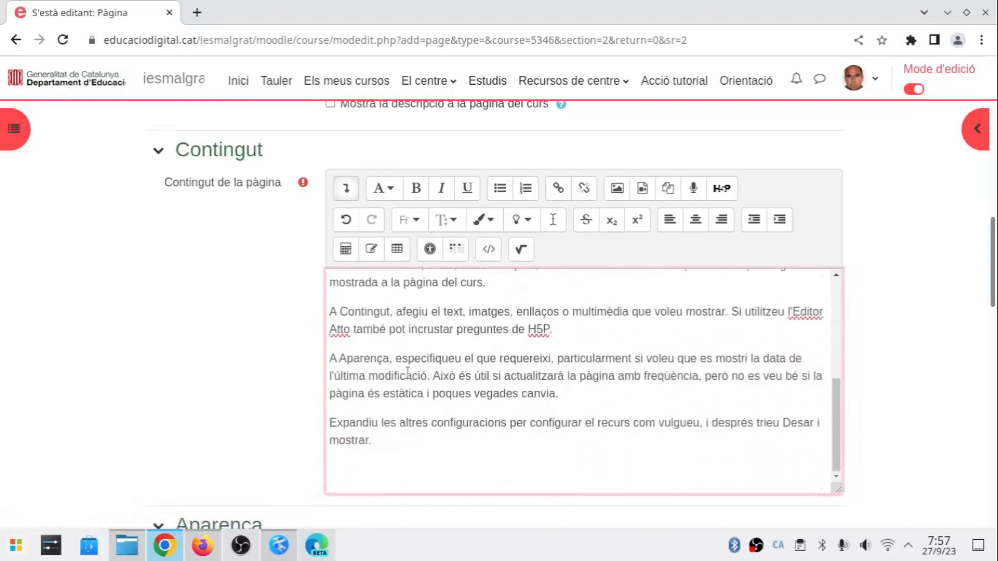
scroll(407, 371, down, 2)
scroll(408, 373, up, 2)
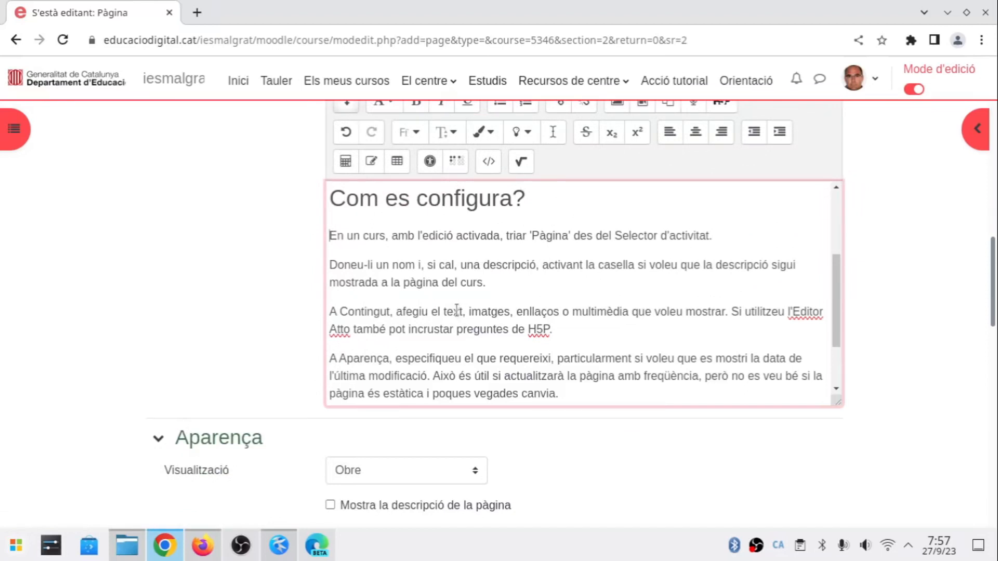
drag(445, 312, 587, 312)
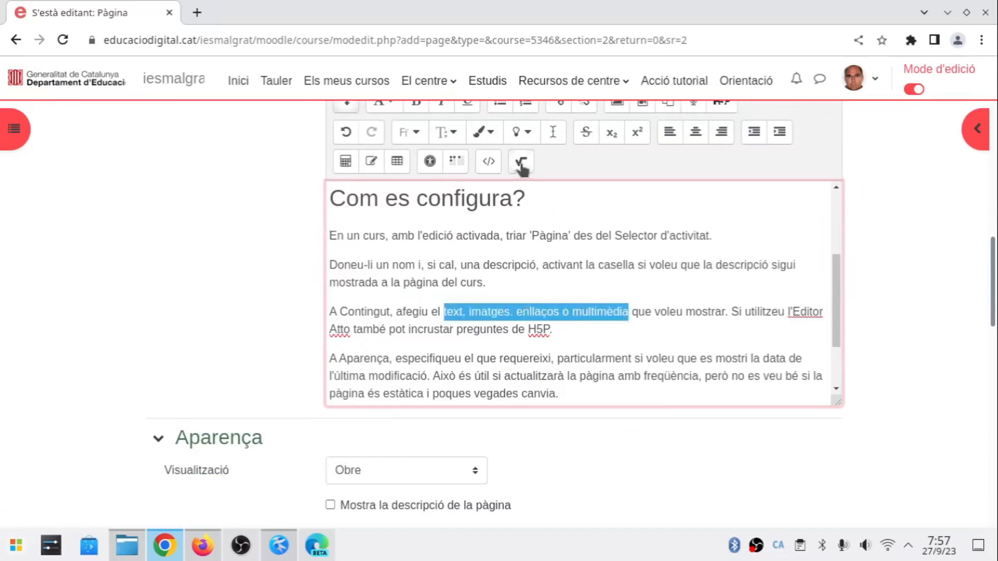
scroll(538, 174, up, 2)
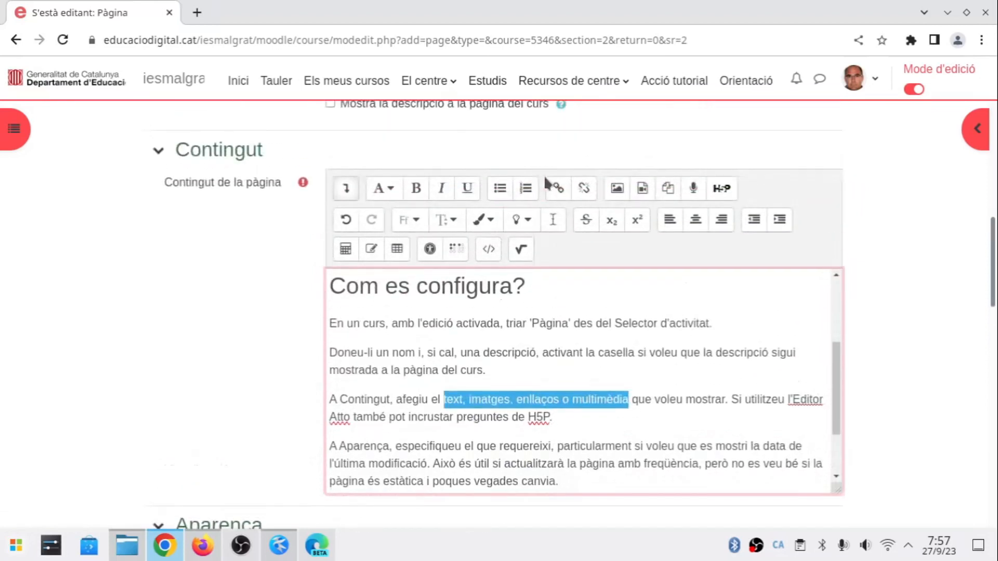
click(417, 188)
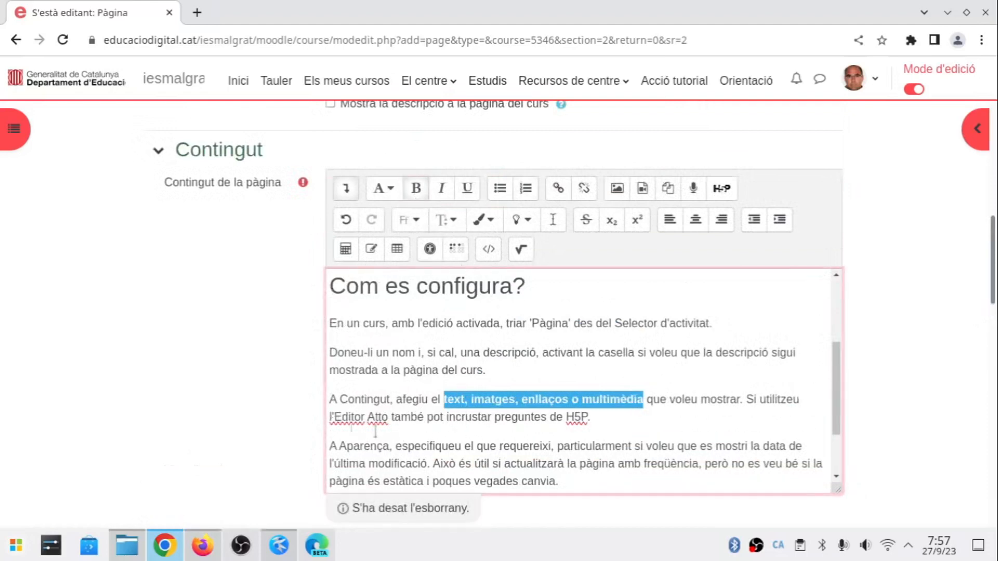
Step: Colour the words "l'Editor Atto" red in the paragraph about Contingut
drag(344, 416, 376, 420)
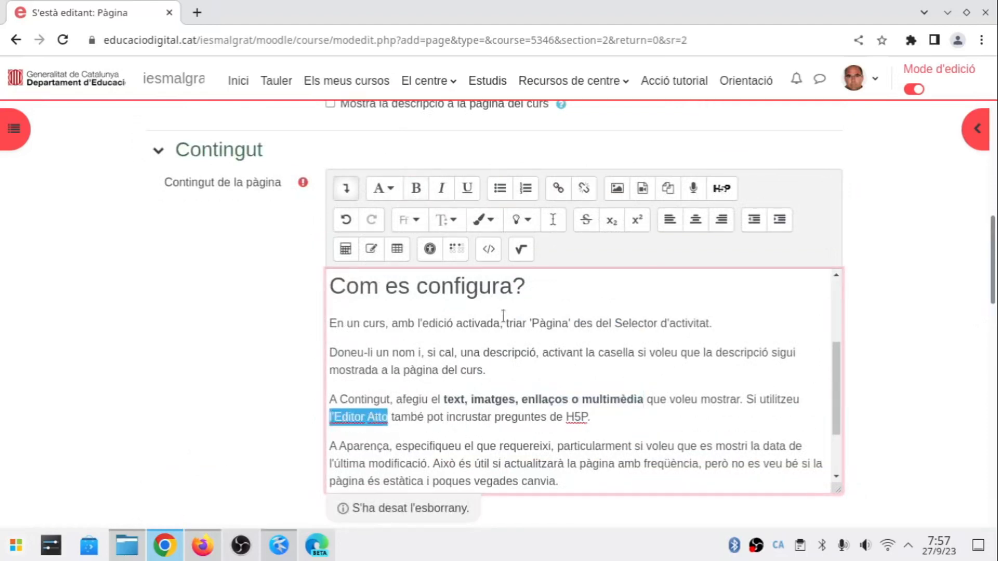
click(492, 225)
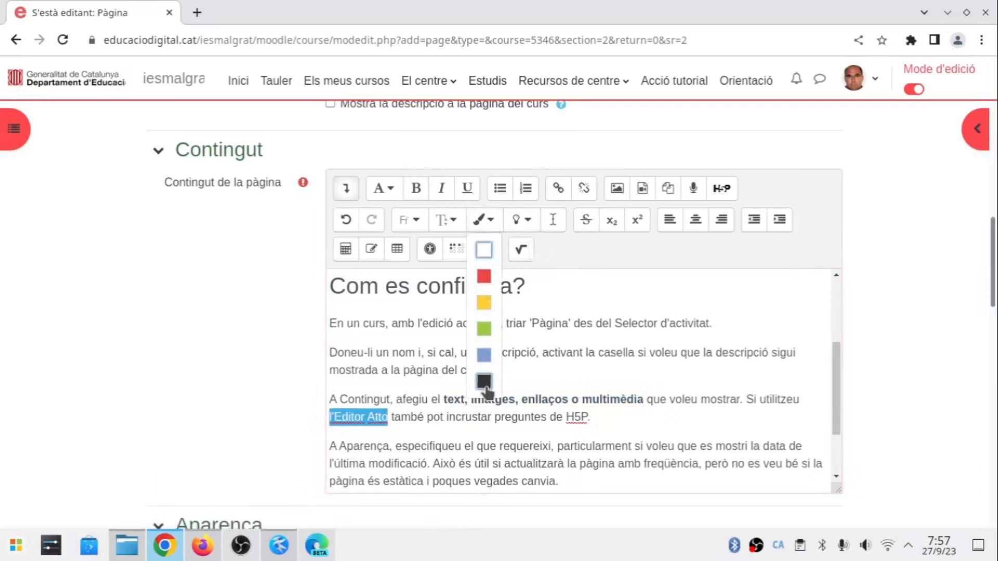
click(484, 277)
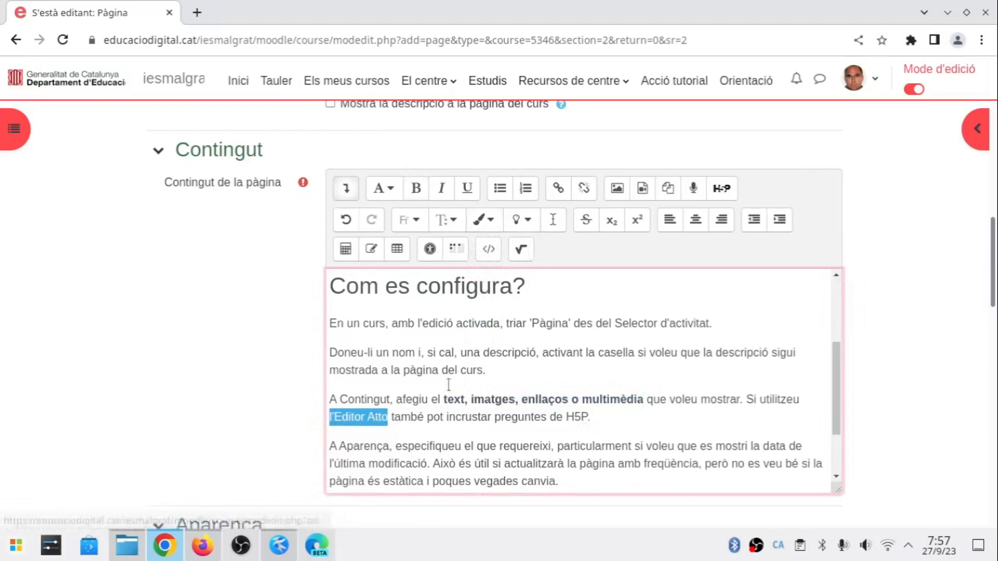
click(429, 417)
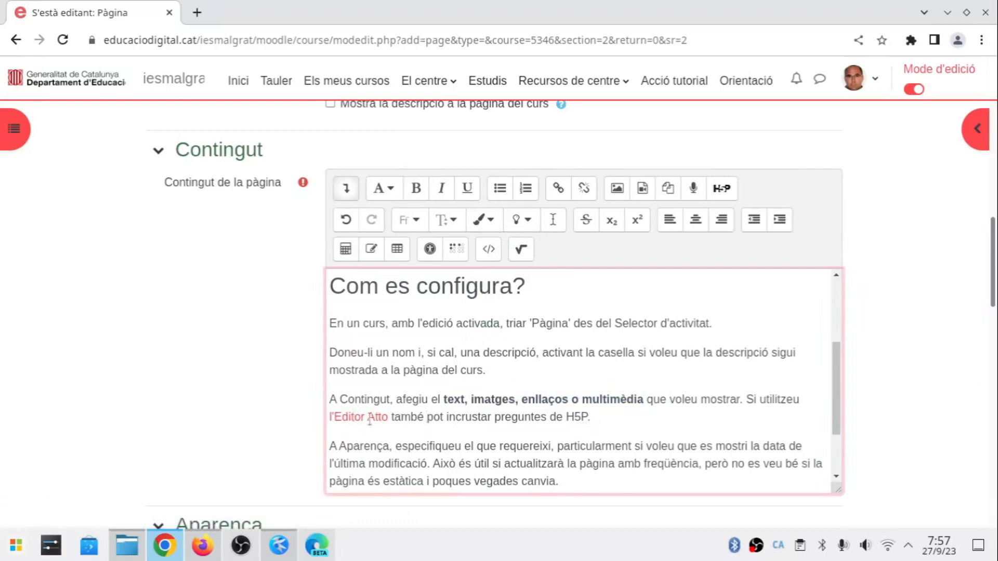
Step: Indent the whole paragraph that begins with "A Aparença, especifiqueu" by one level
scroll(478, 364, down, 2)
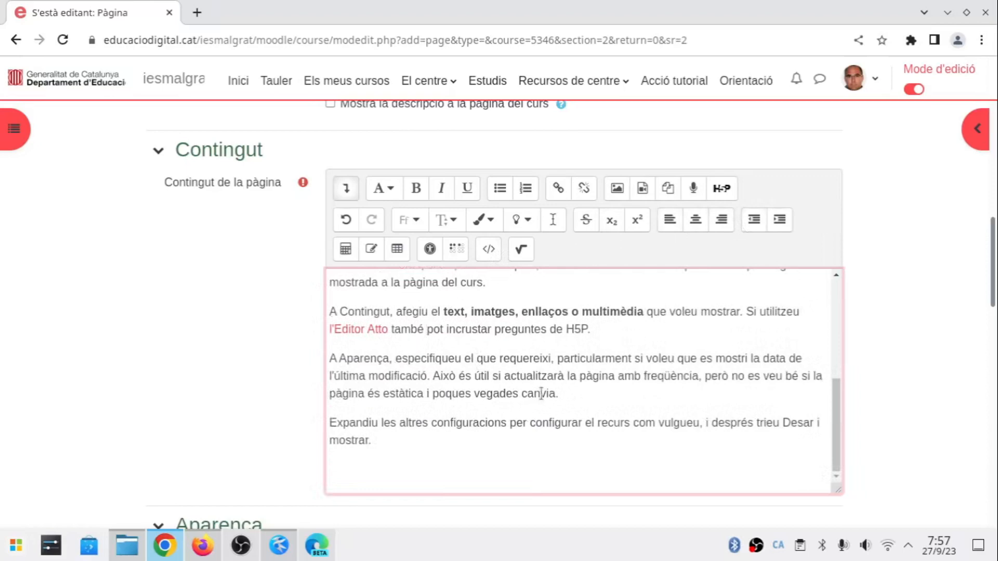
drag(554, 390, 322, 367)
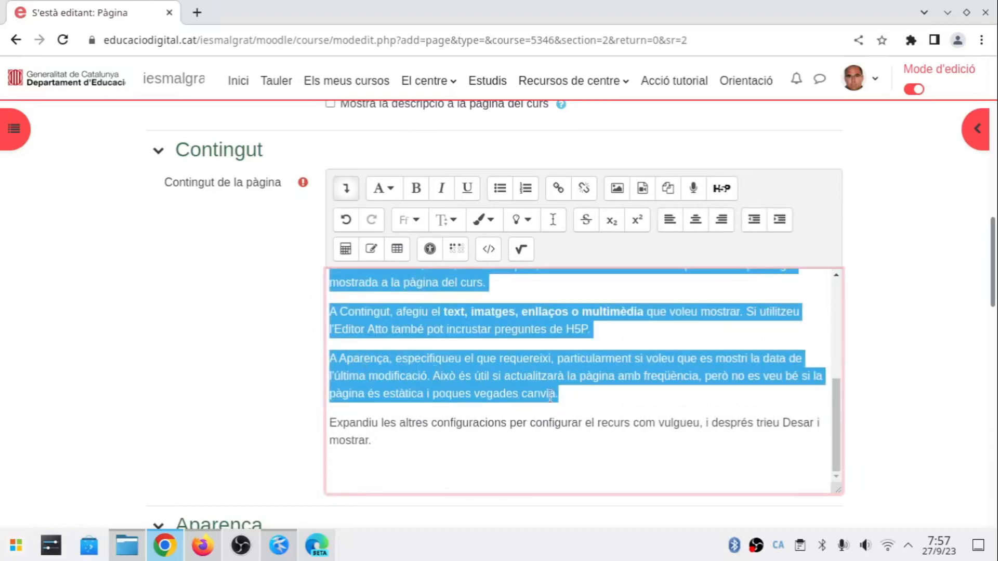
click(566, 398)
drag(559, 395, 331, 362)
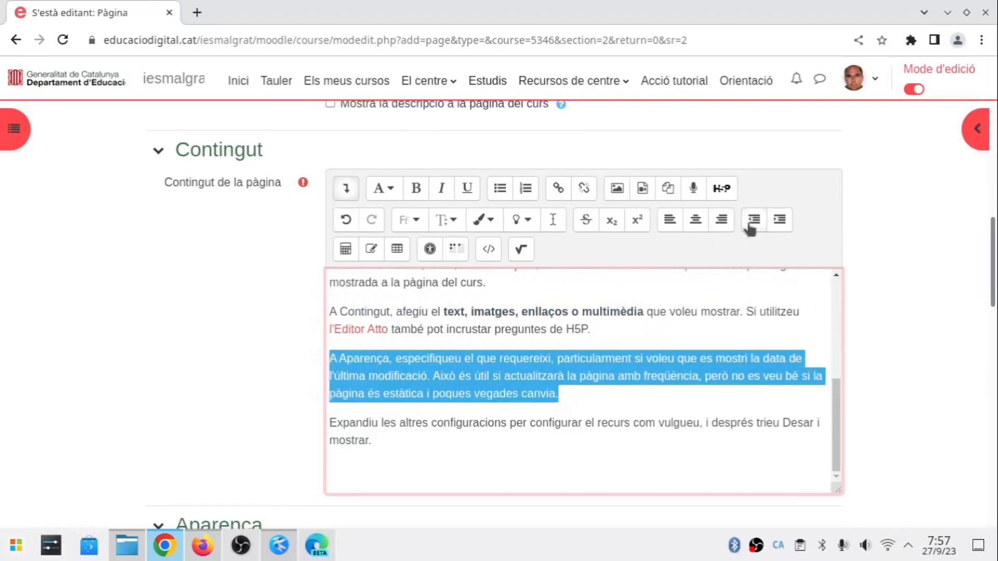
click(779, 221)
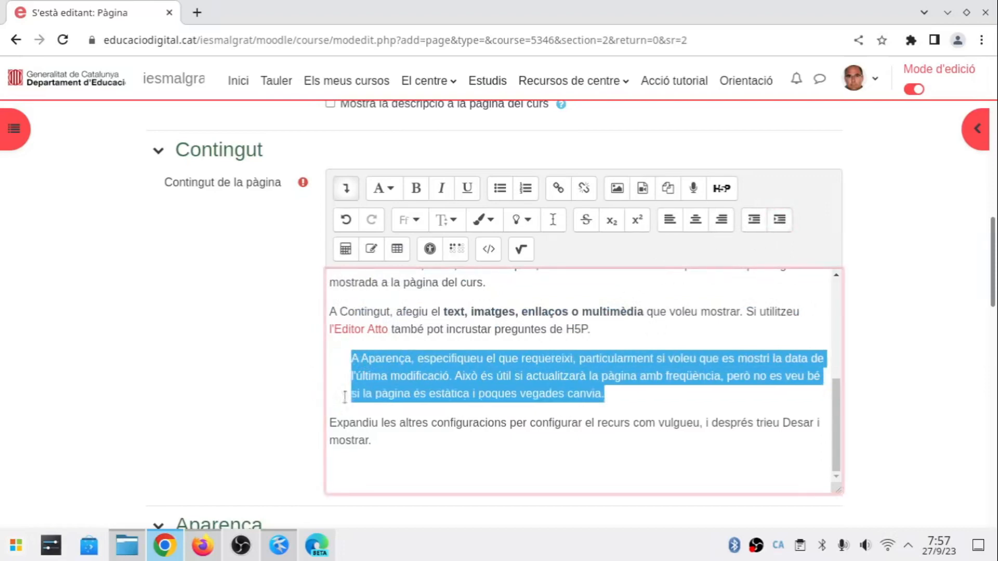
Step: Remove the leading "A " from the indented paragraph so that it starts with "Aparença"
click(360, 359)
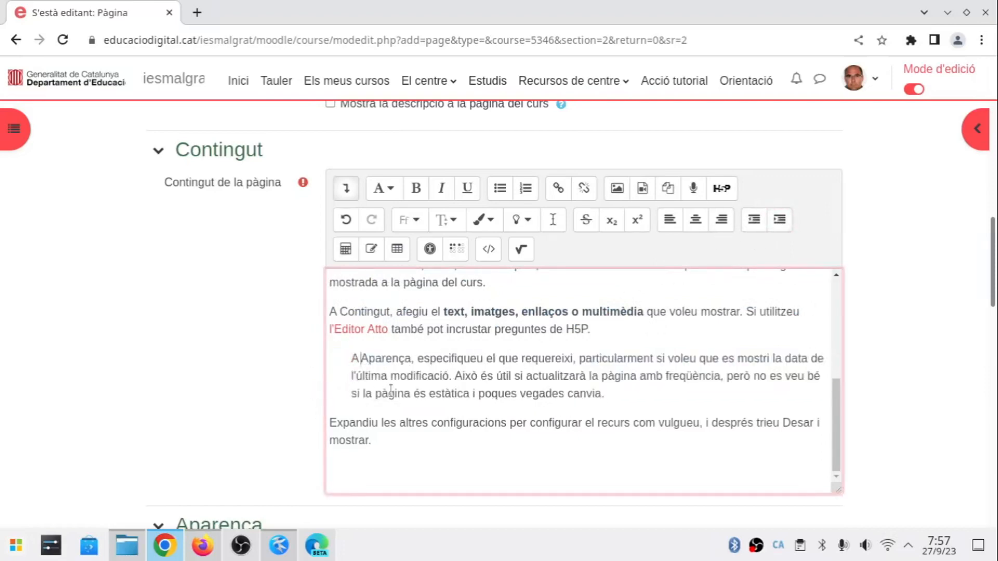
key(BackSpace)
key(BackSpace)
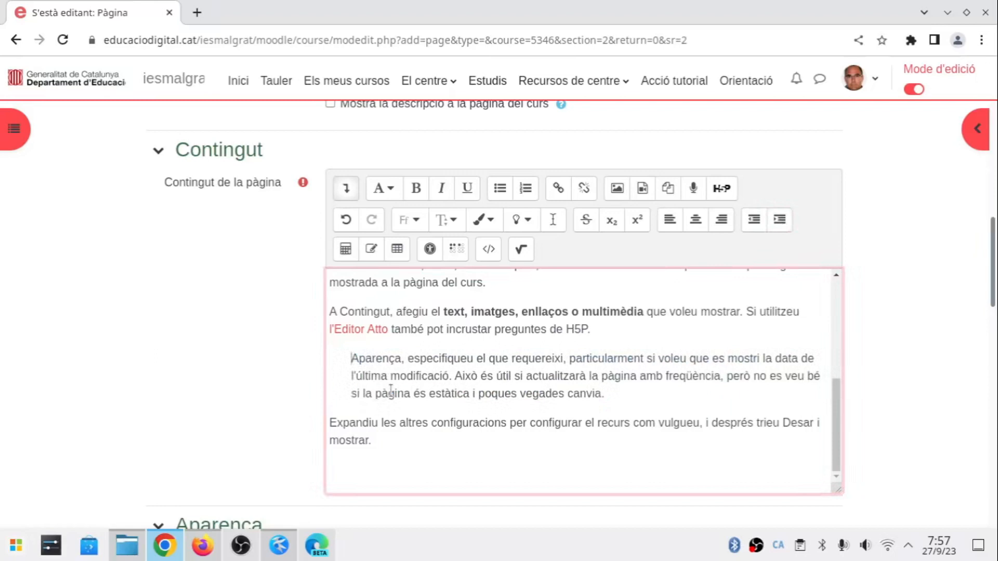
Step: Correct the misspelled word "tedxto" to "text" in the paragraph below "Què és el recurs Pàgina?"
scroll(384, 434, down, 3)
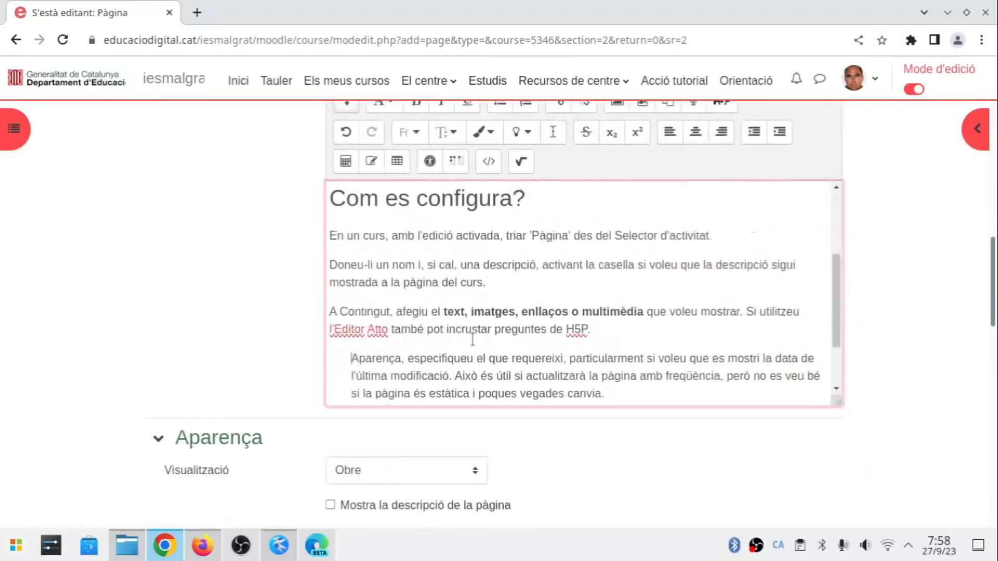
scroll(473, 339, up, 3)
scroll(473, 338, up, 2)
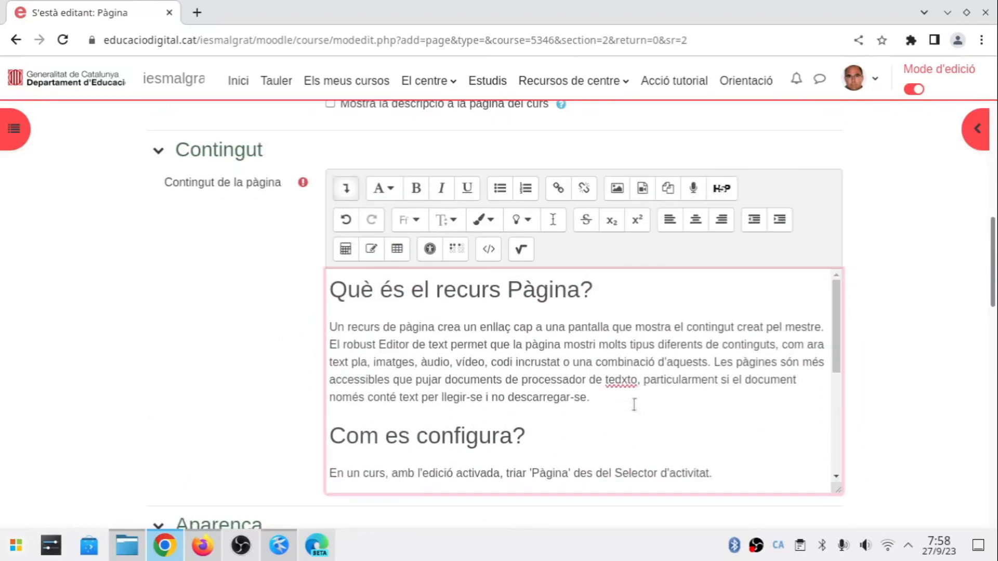
right_click(624, 387)
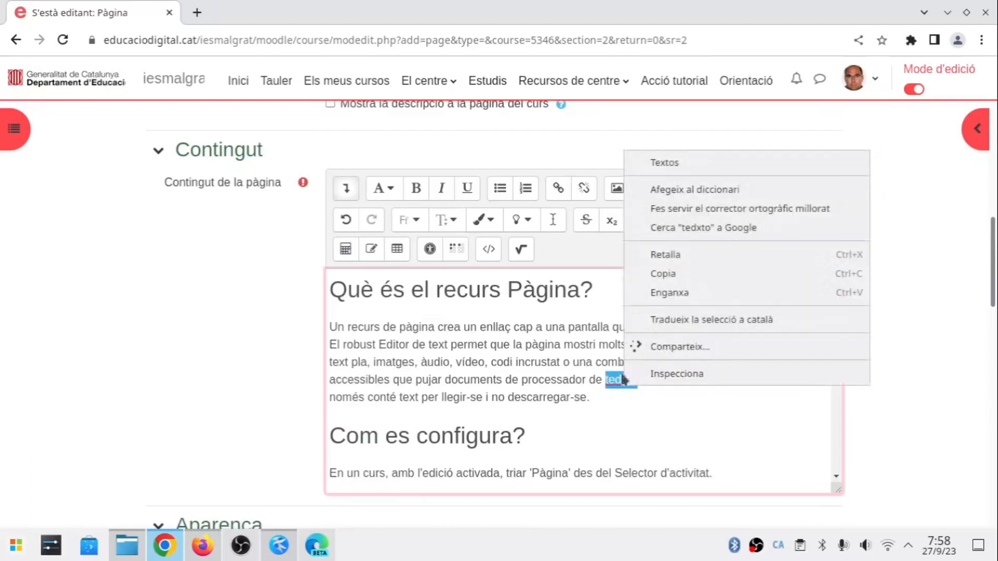
click(616, 384)
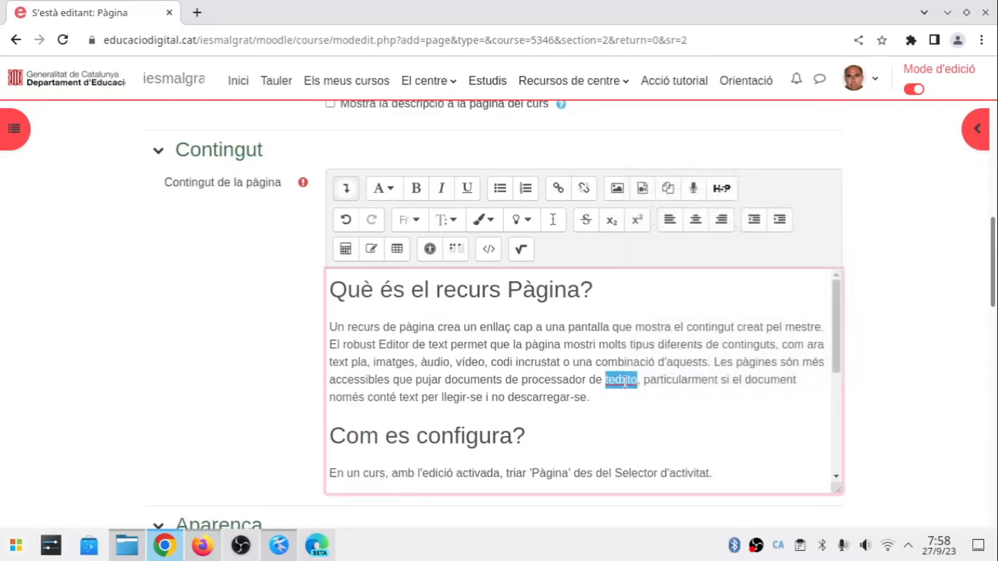
click(626, 382)
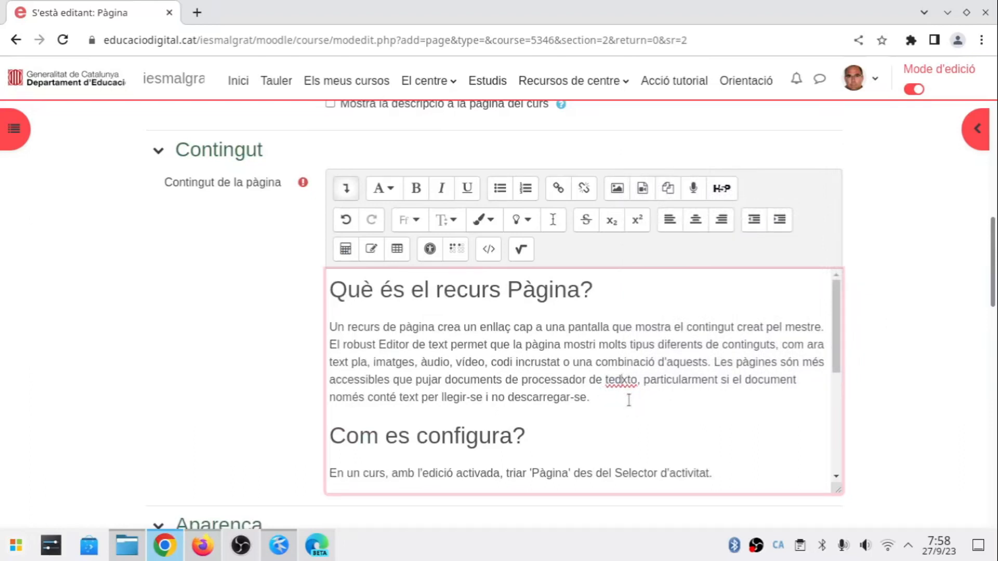
key(BackSpace)
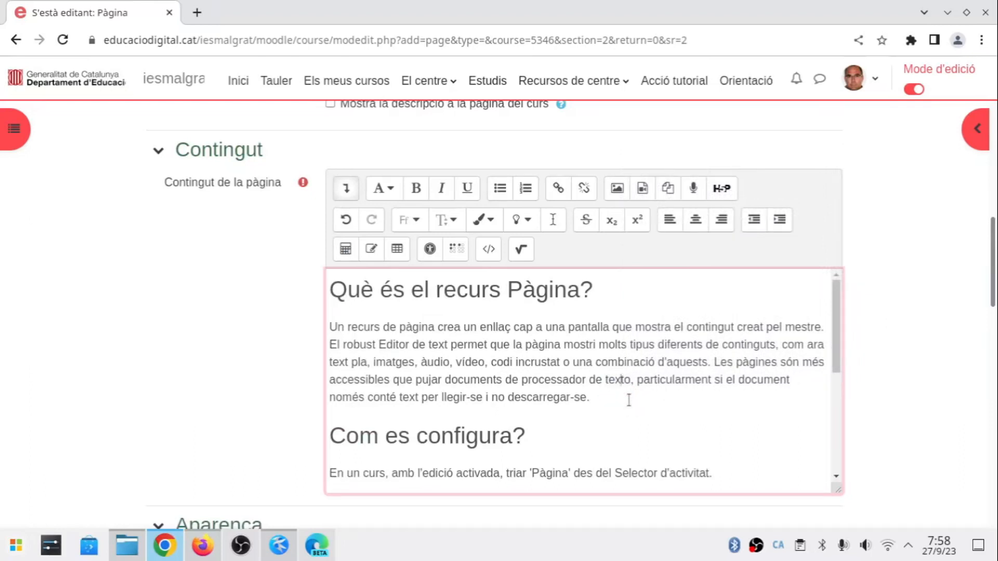
key(Delete)
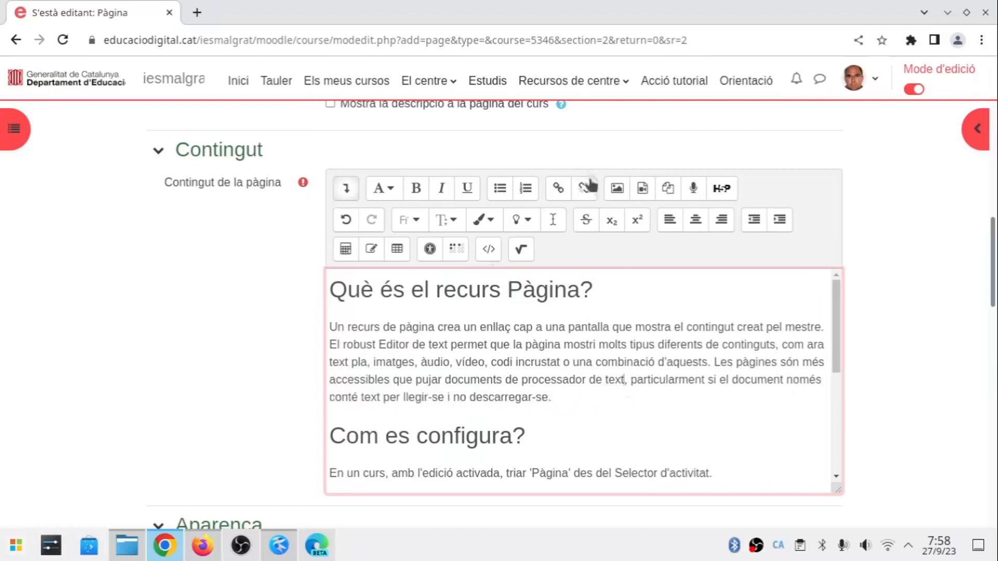
Step: Start inserting an image before "Un recurs de pàgina" and choose Penja un fitxer as its source in the file picker
click(330, 327)
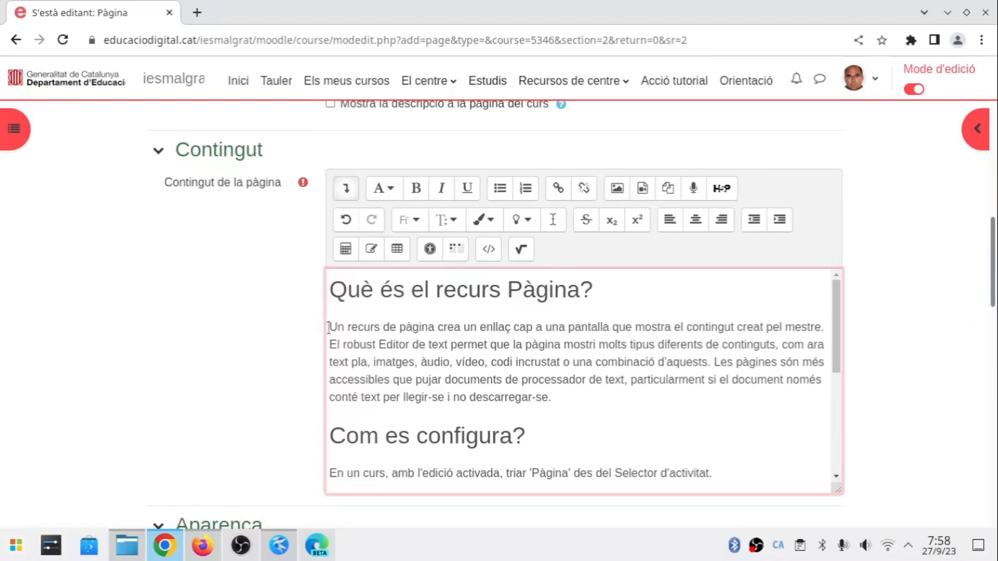
click(618, 190)
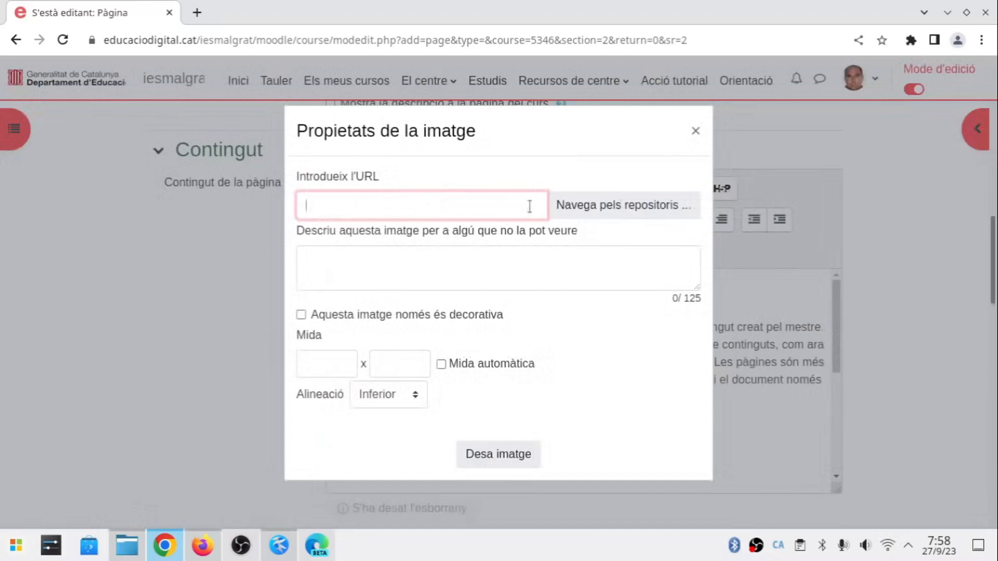
click(607, 207)
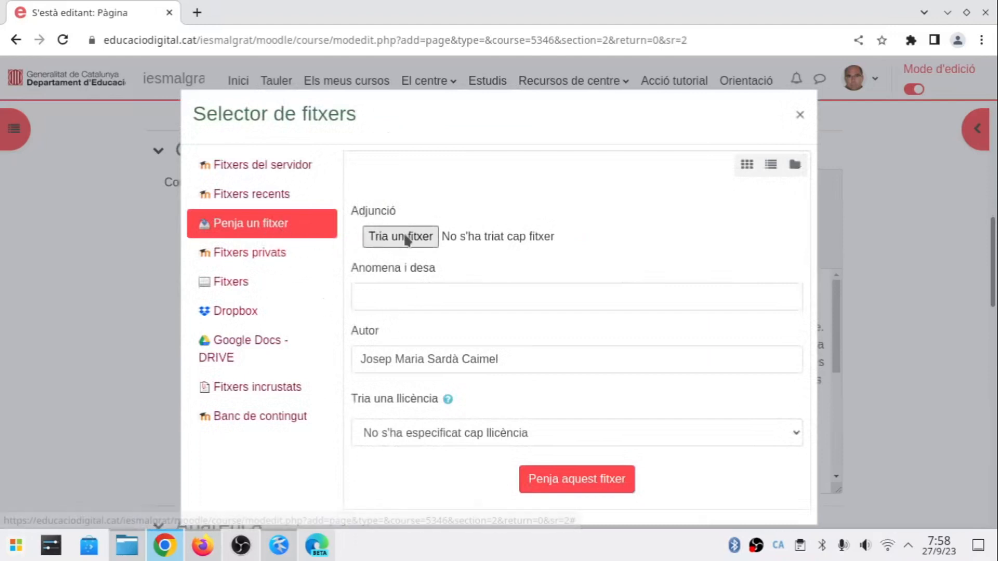
click(265, 196)
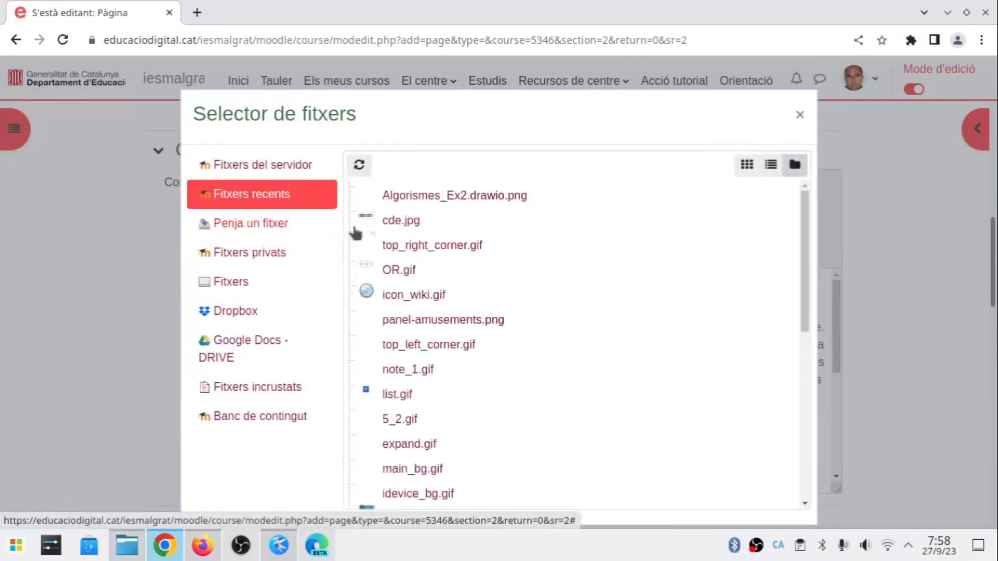
click(262, 226)
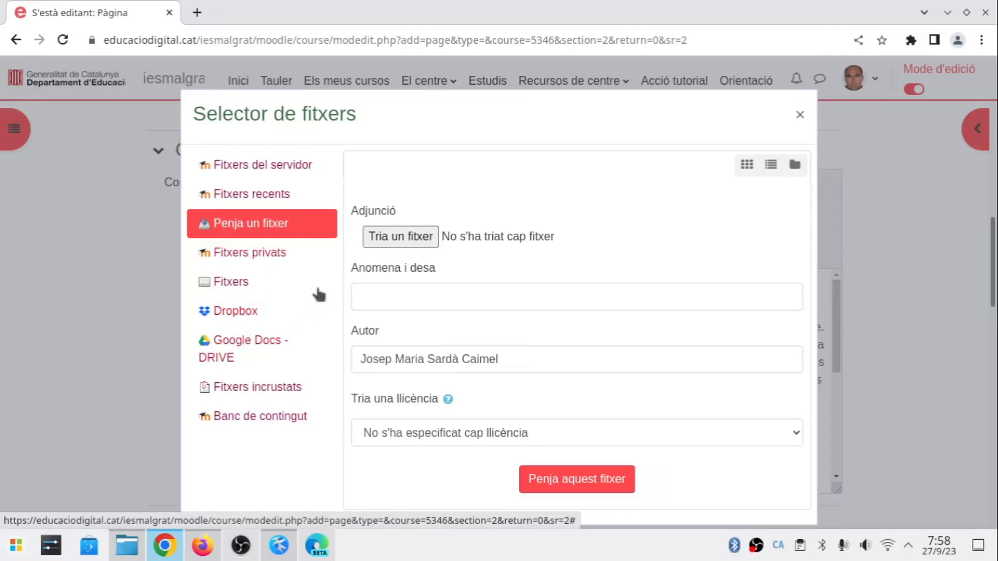
click(401, 238)
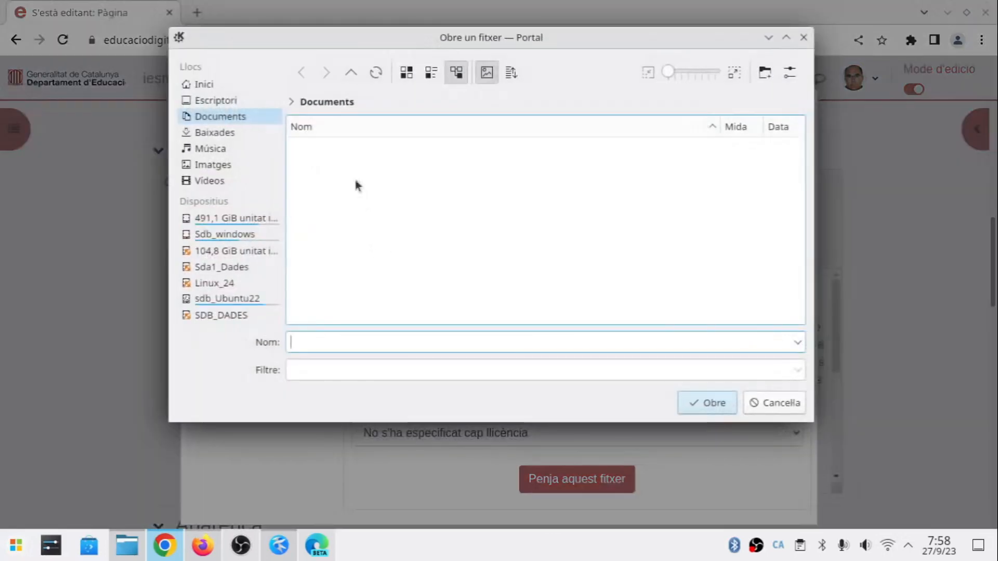
click(221, 134)
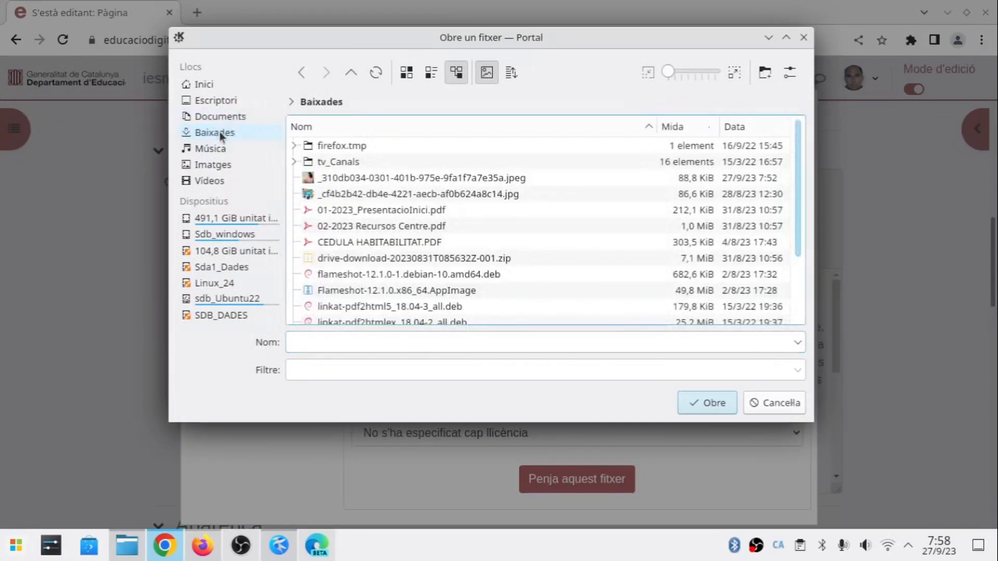
click(360, 179)
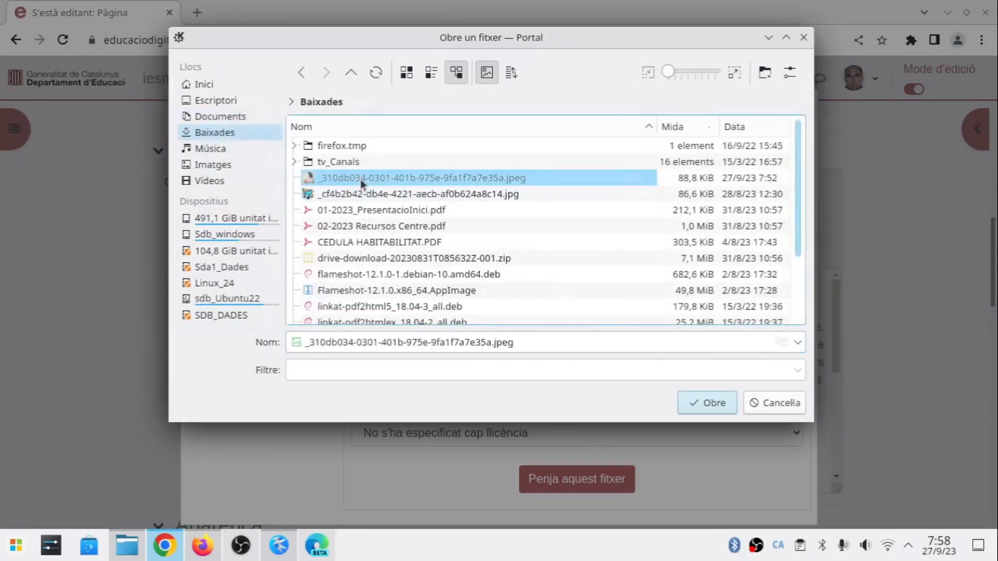
double_click(360, 179)
click(415, 297)
text(Pàgina de moodle)
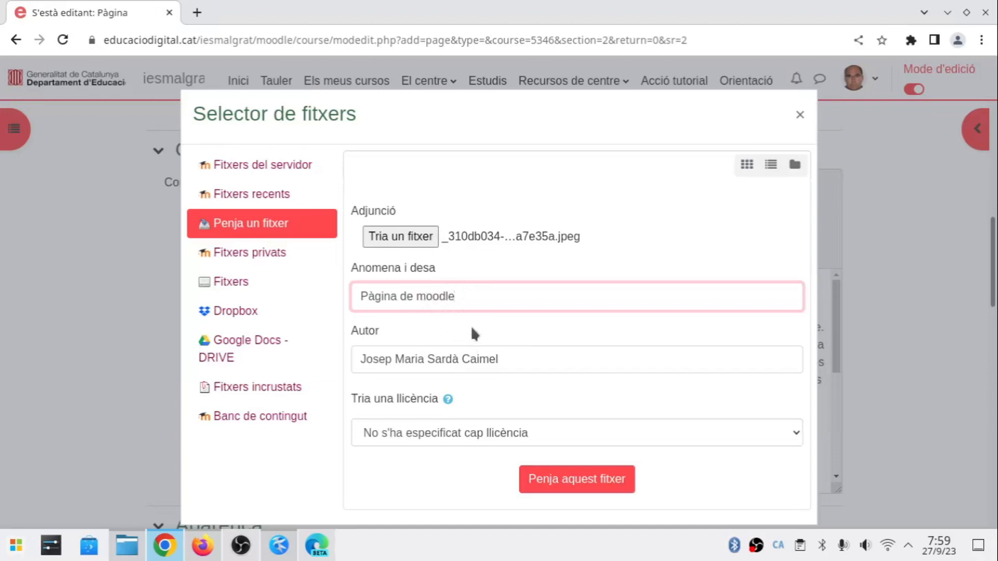
click(574, 480)
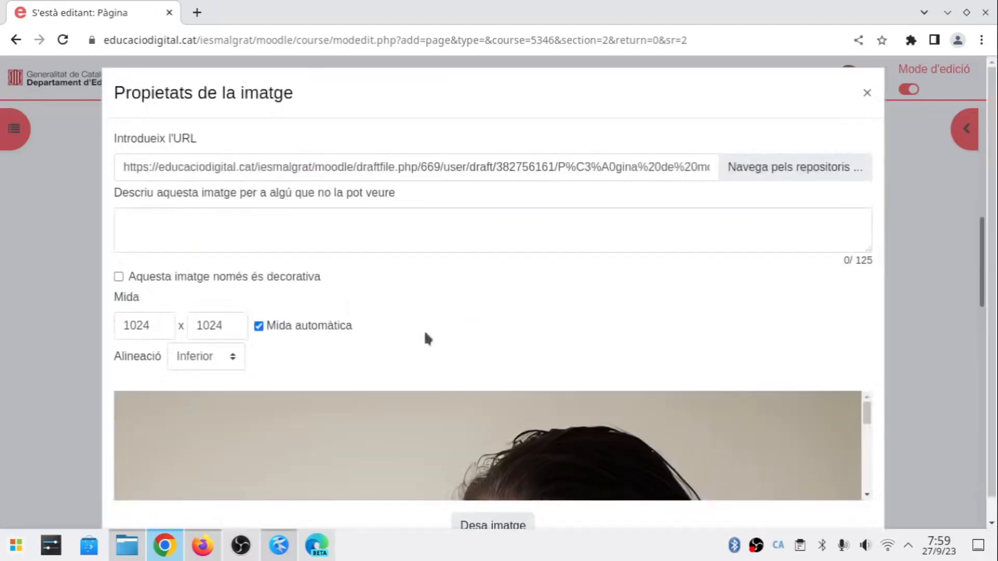
Step: Set the image size to 300 x 300 with automatic sizing kept on
click(155, 325)
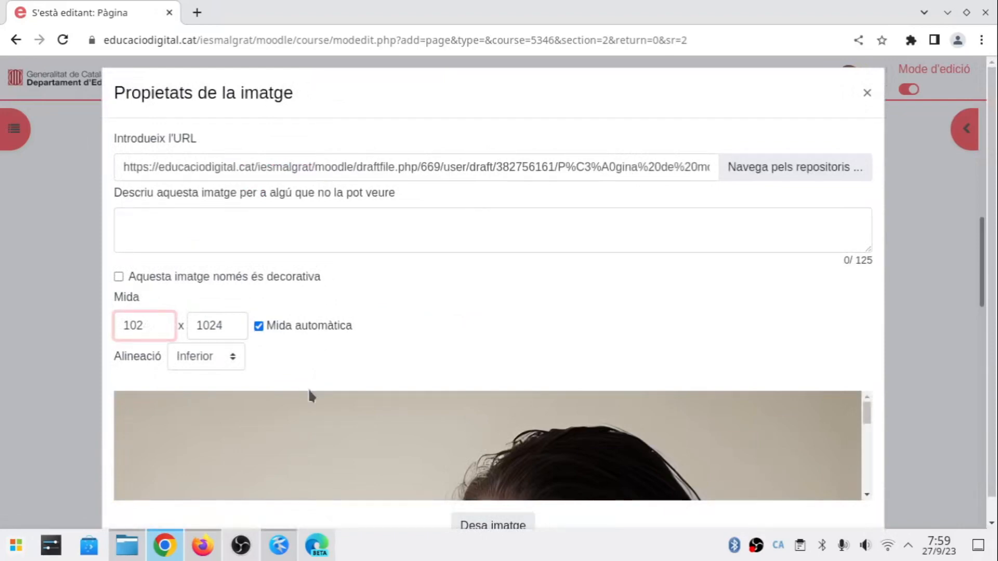
click(228, 326)
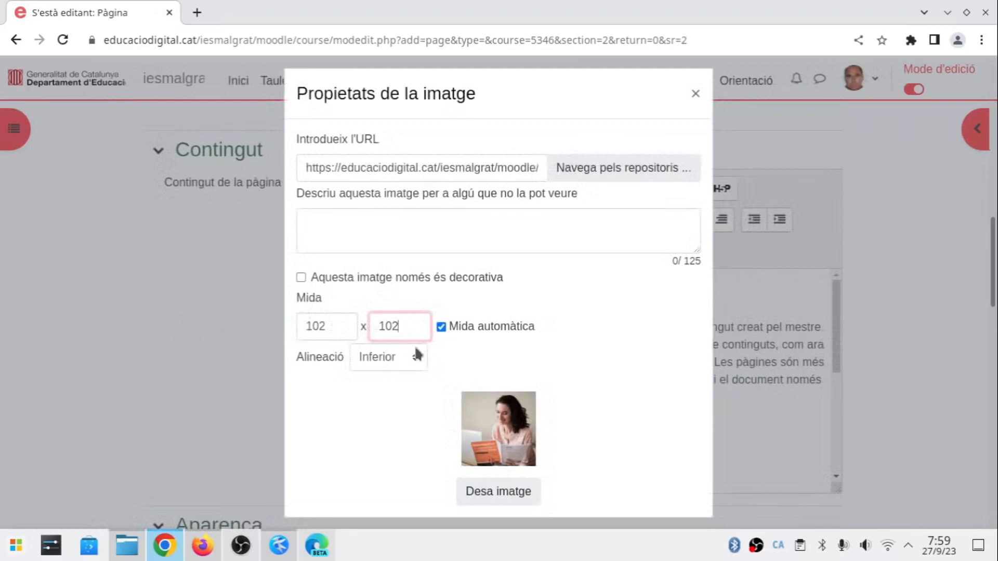
click(335, 325)
drag(336, 325, 286, 331)
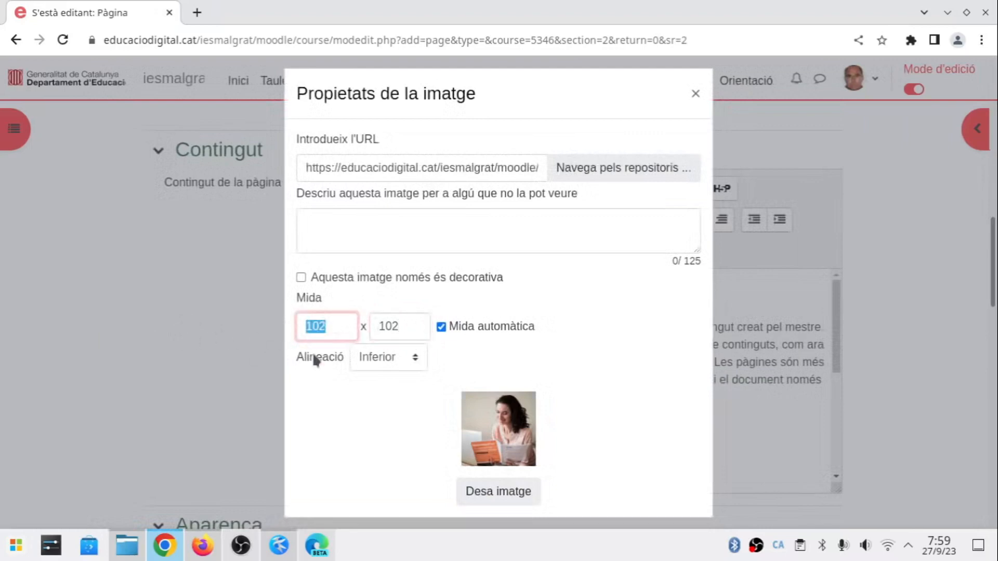
text(300)
key(Tab)
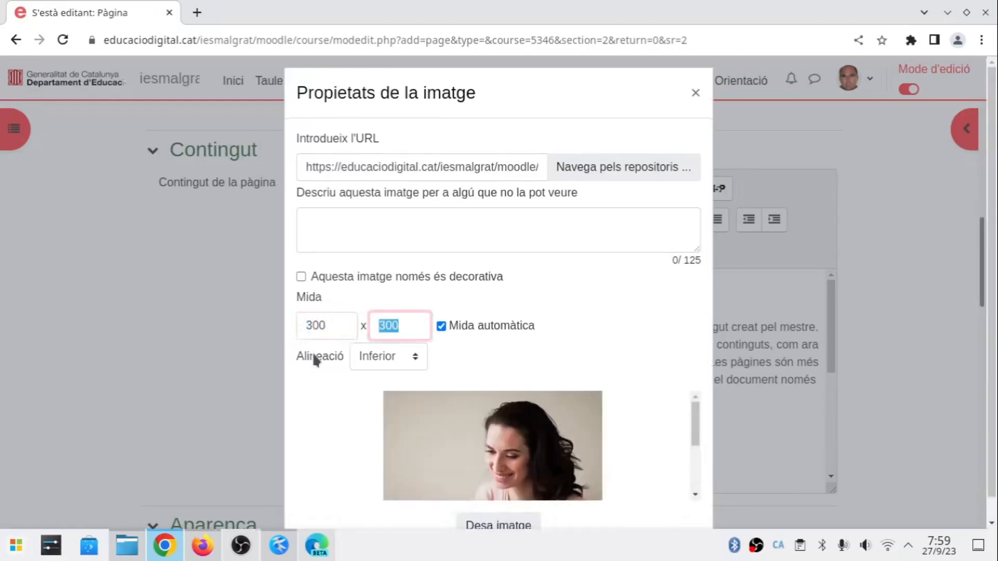
Step: Set the image alignment to Dreta
scroll(525, 288, down, 1)
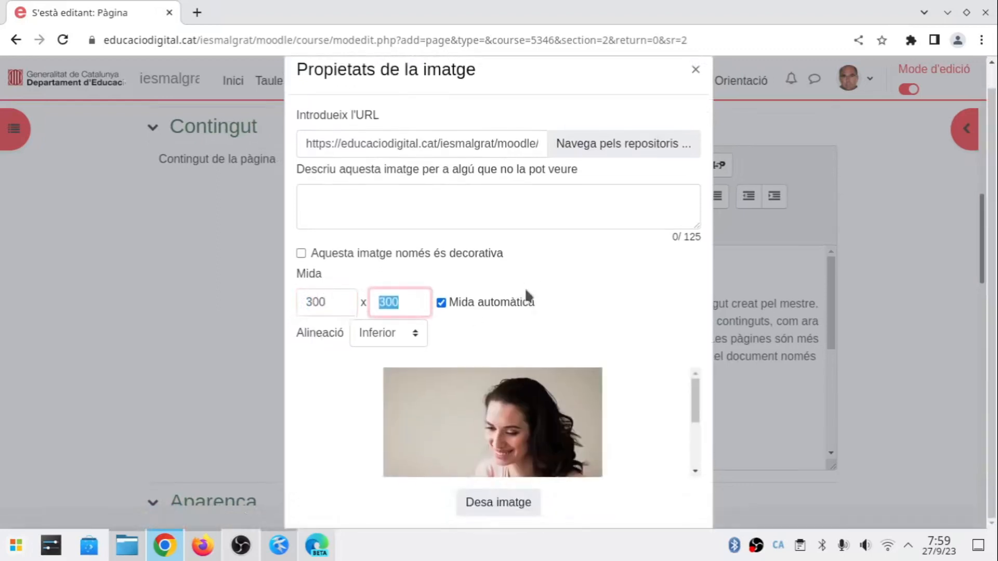
click(379, 331)
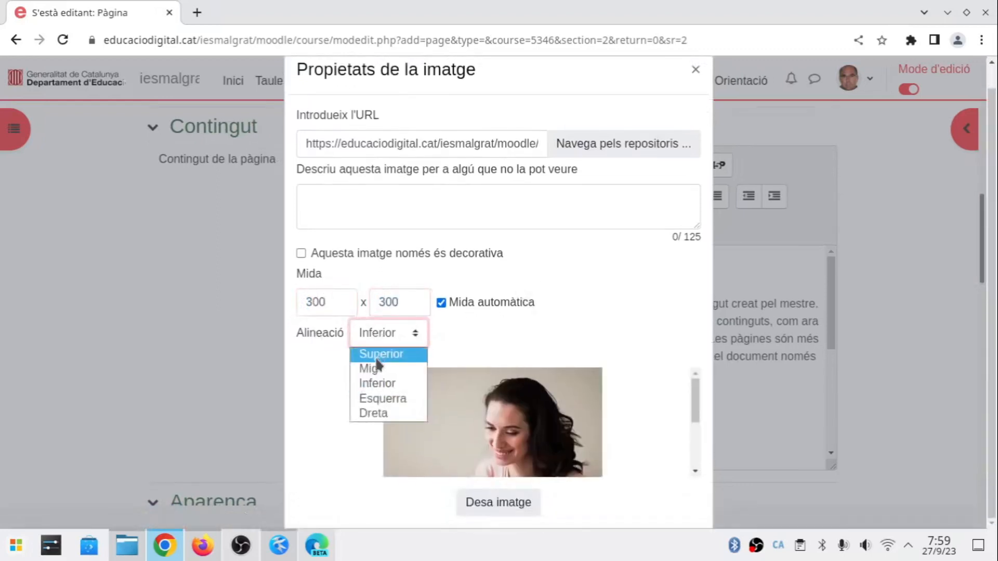
click(378, 413)
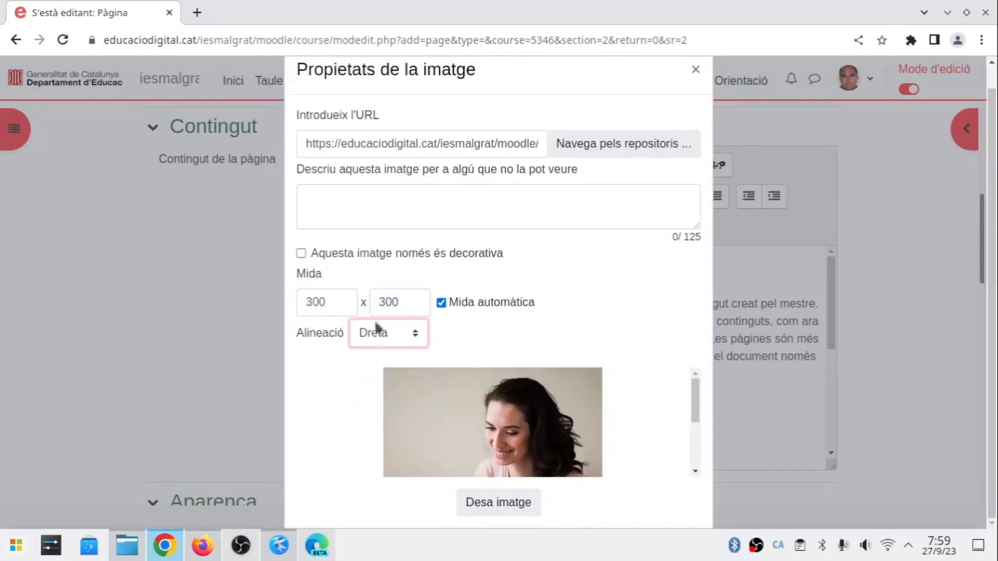
Step: Describe the image as "Imatge de pàgina" and save it into the page content
click(365, 209)
text(Imatge de pàgina)
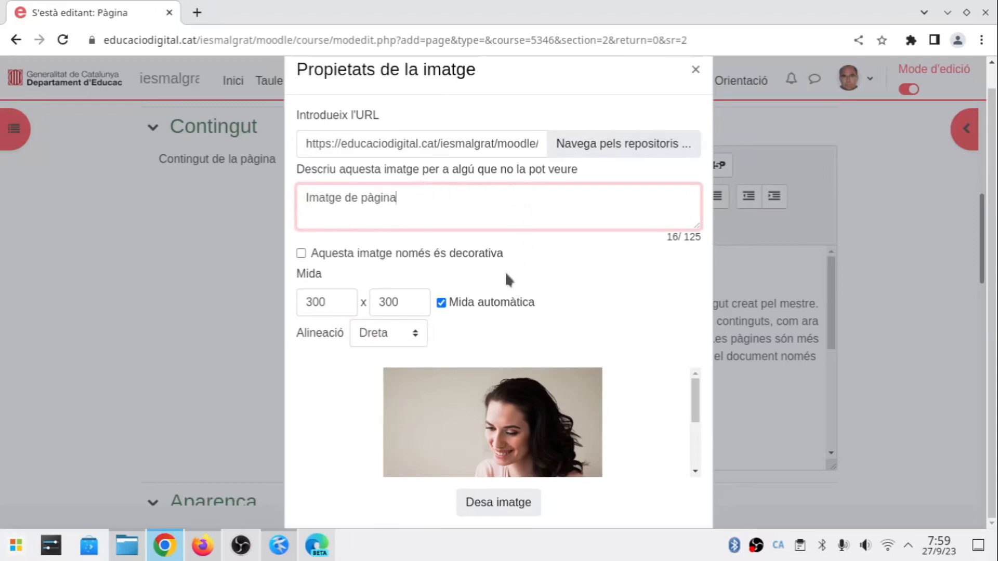
click(501, 503)
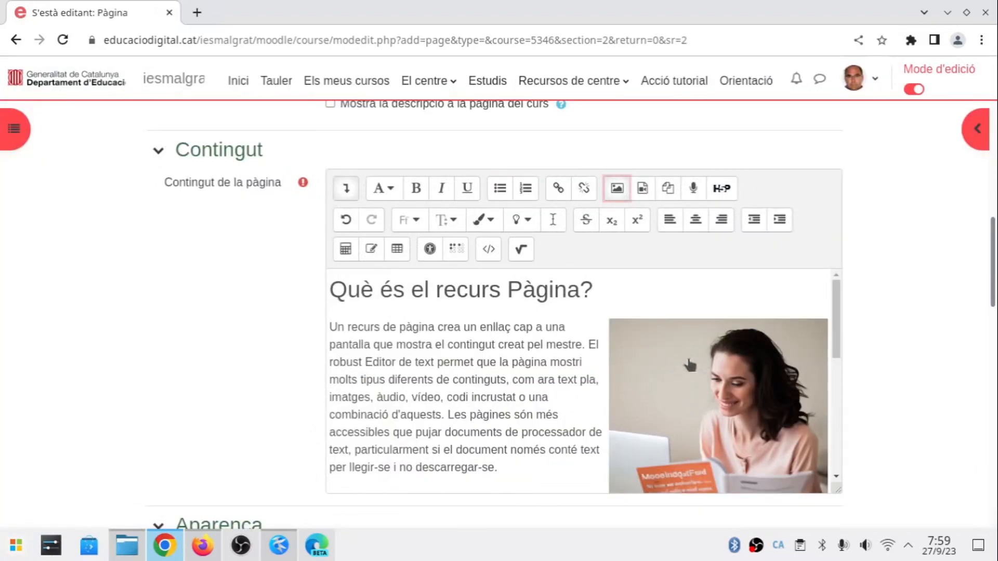
Step: Check the rest of the page content, then save the page resource and display it
scroll(569, 386, down, 3)
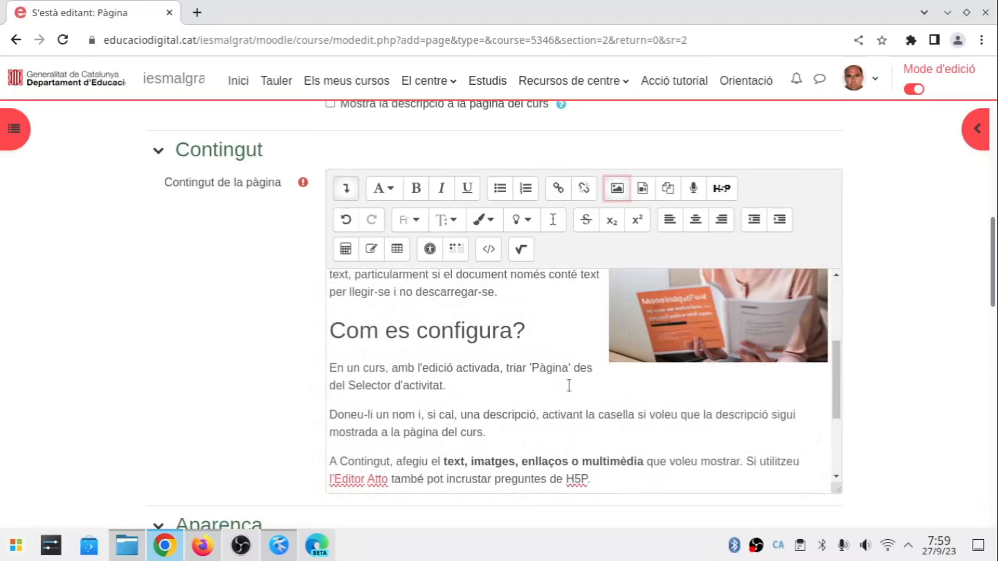
scroll(554, 365, down, 3)
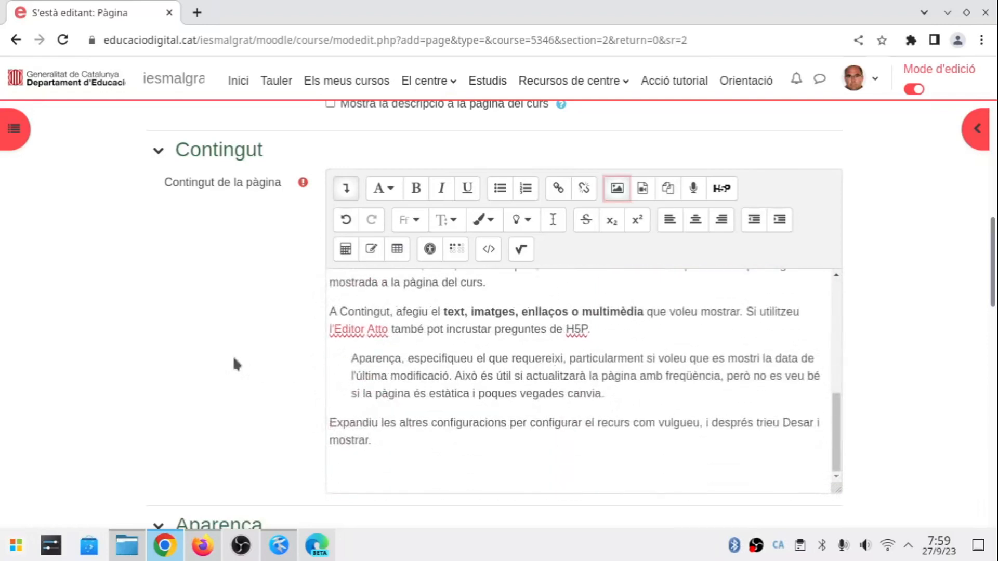
scroll(235, 364, down, 2)
scroll(243, 303, down, 10)
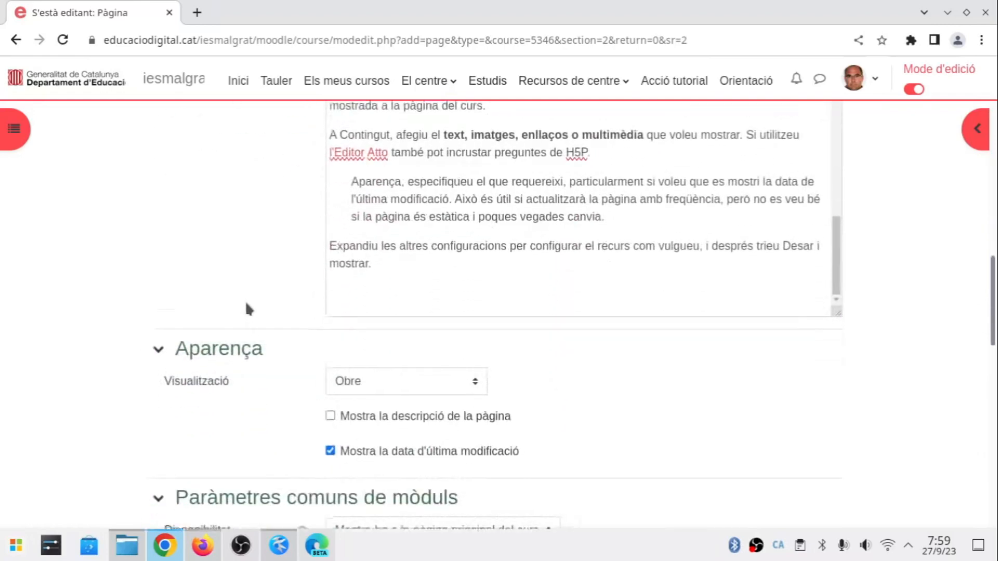
scroll(245, 306, down, 7)
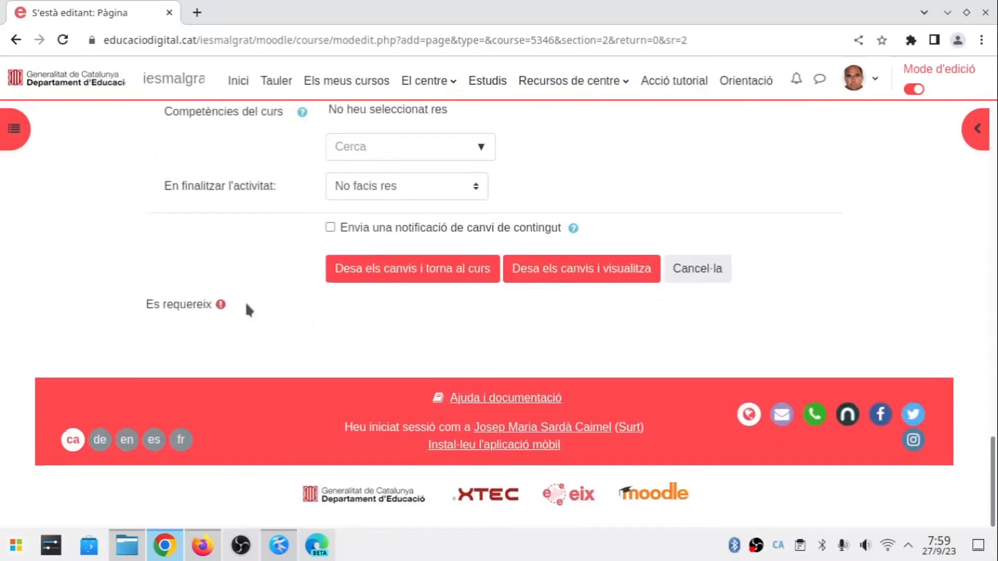
click(570, 274)
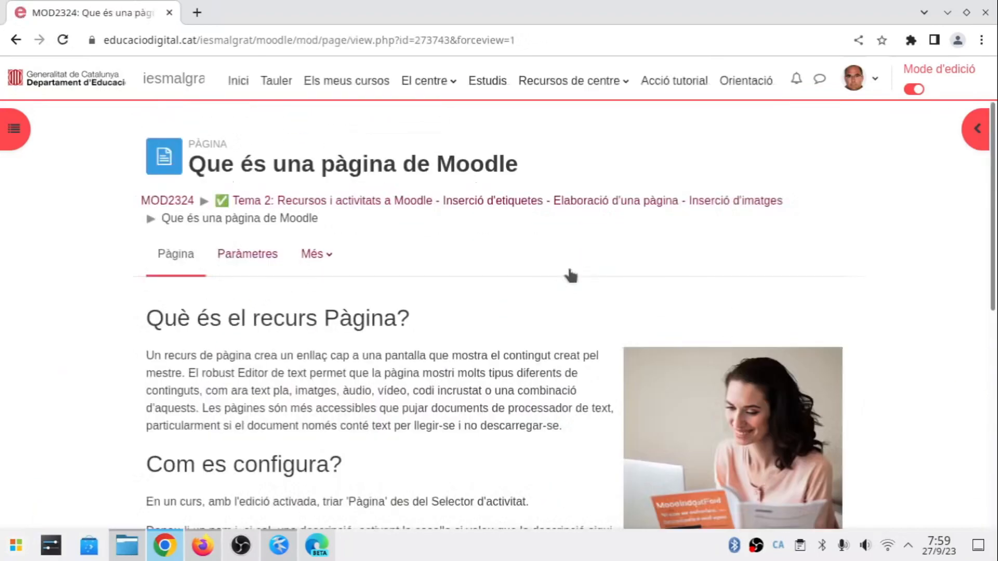
Step: Review the saved page from start to end and look at the additional management options offered for it
scroll(543, 257, down, 5)
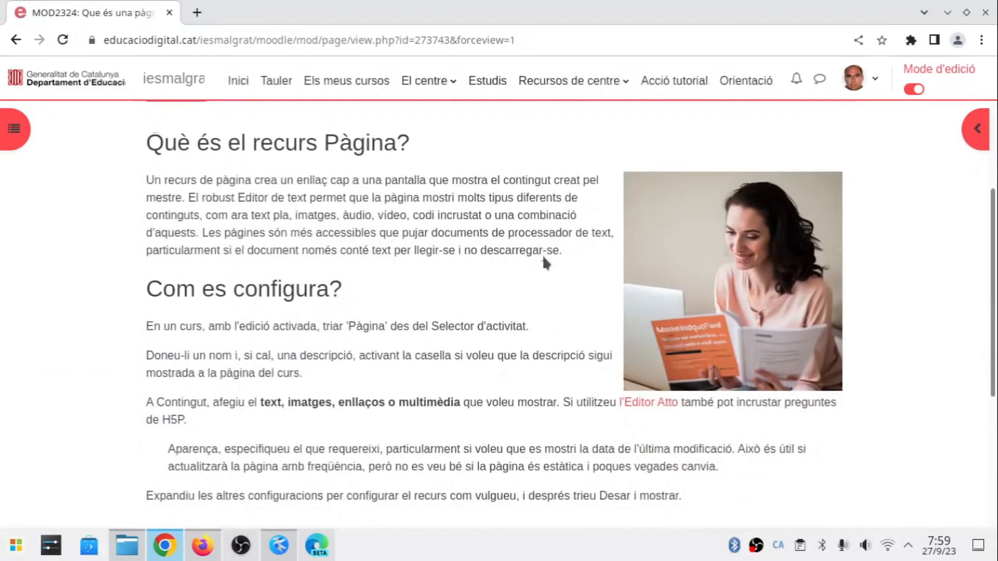
scroll(543, 258, up, 4)
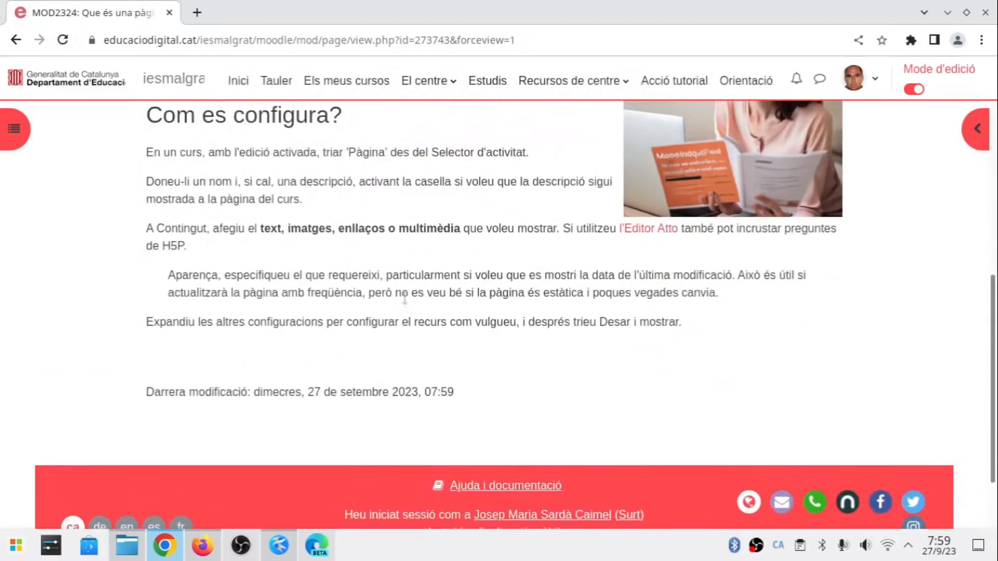
scroll(397, 307, up, 3)
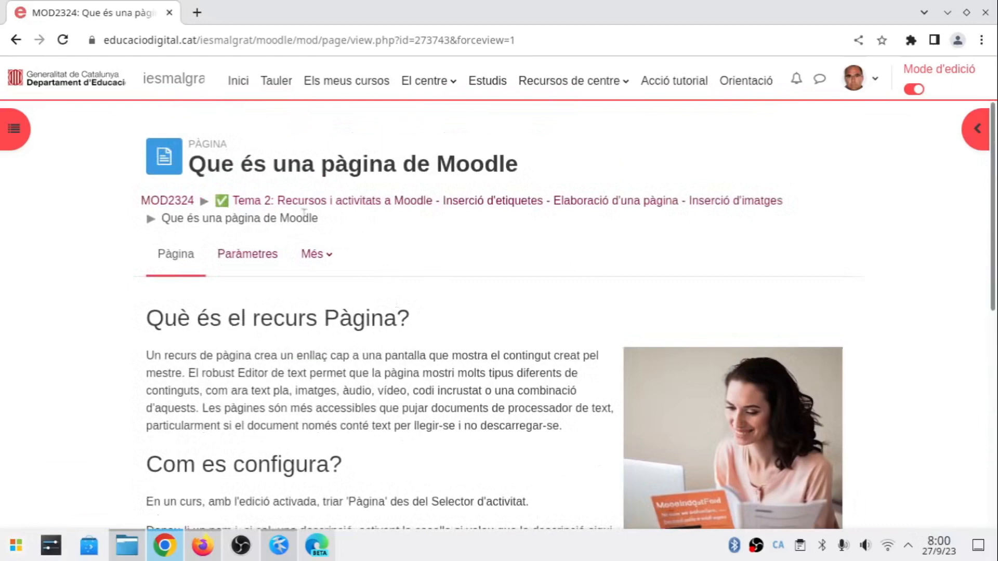
click(329, 255)
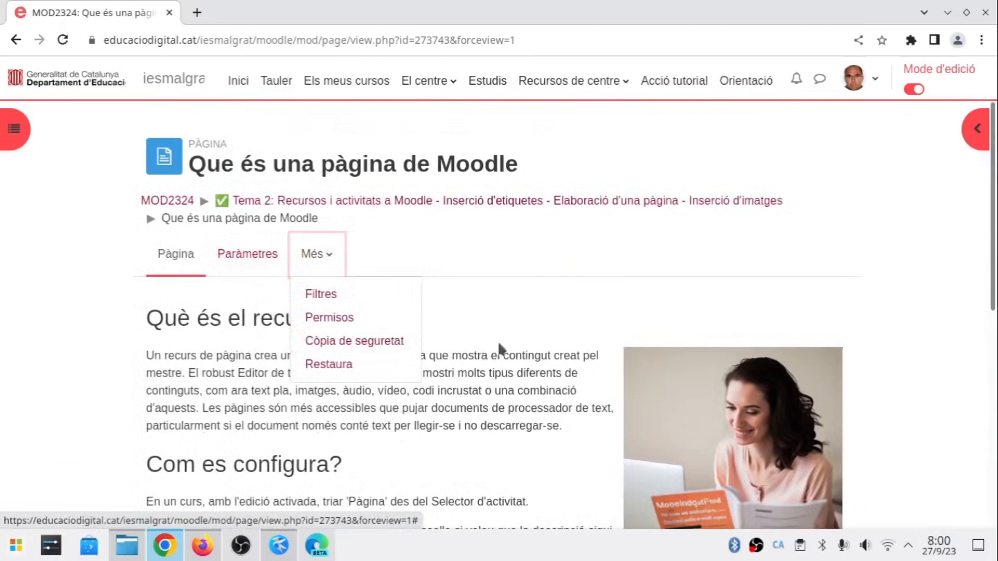
click(406, 247)
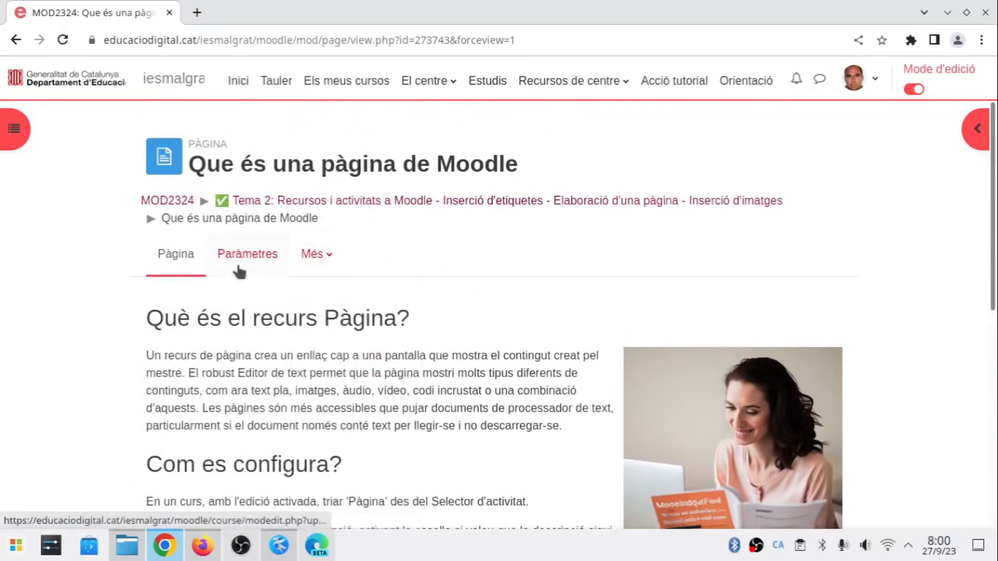